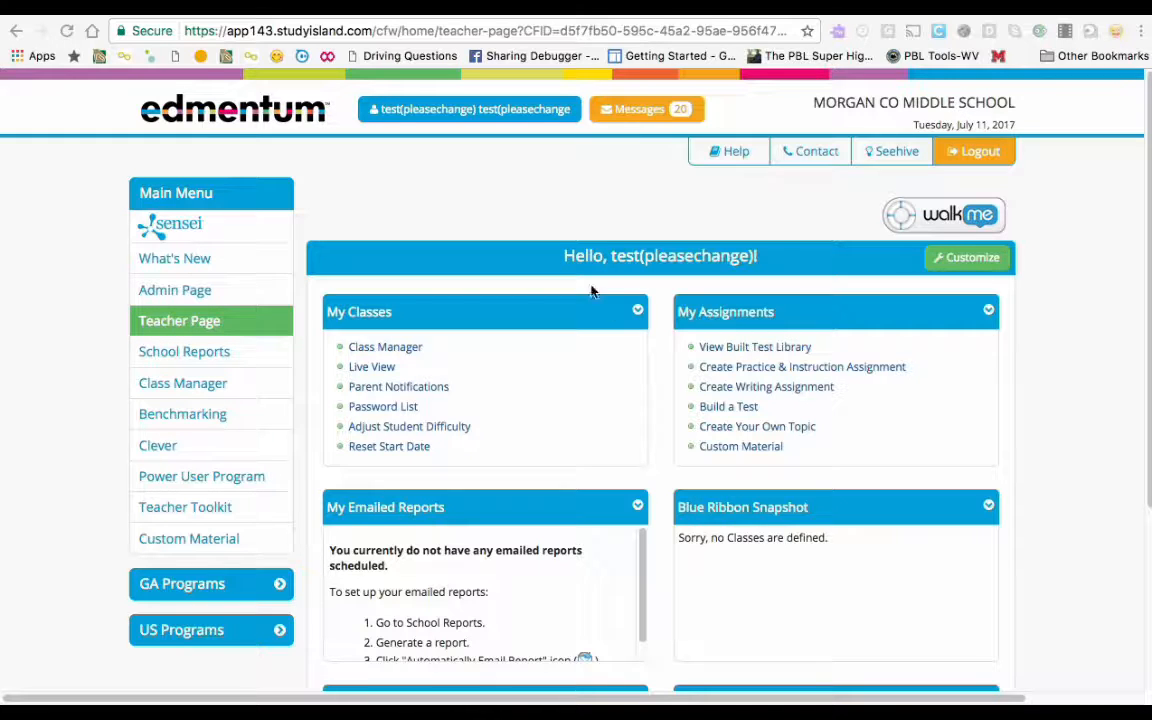
Start a new class in the Class Manager and title it "Test"
left_click(206, 388)
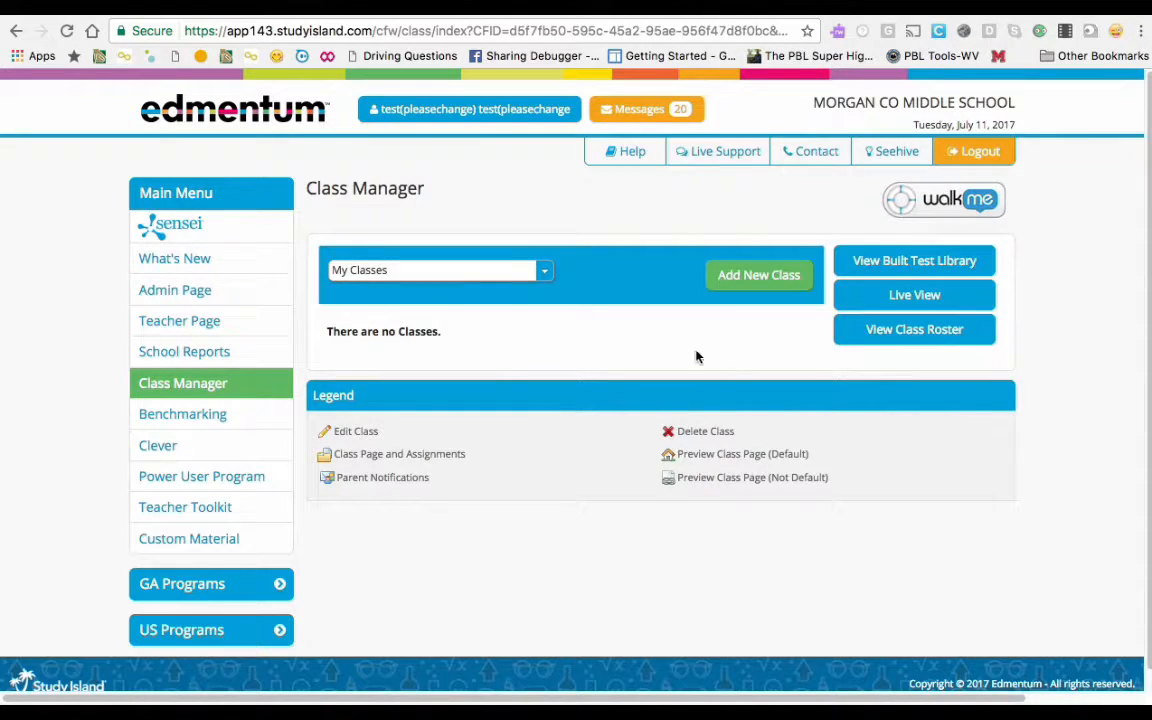
left_click(752, 279)
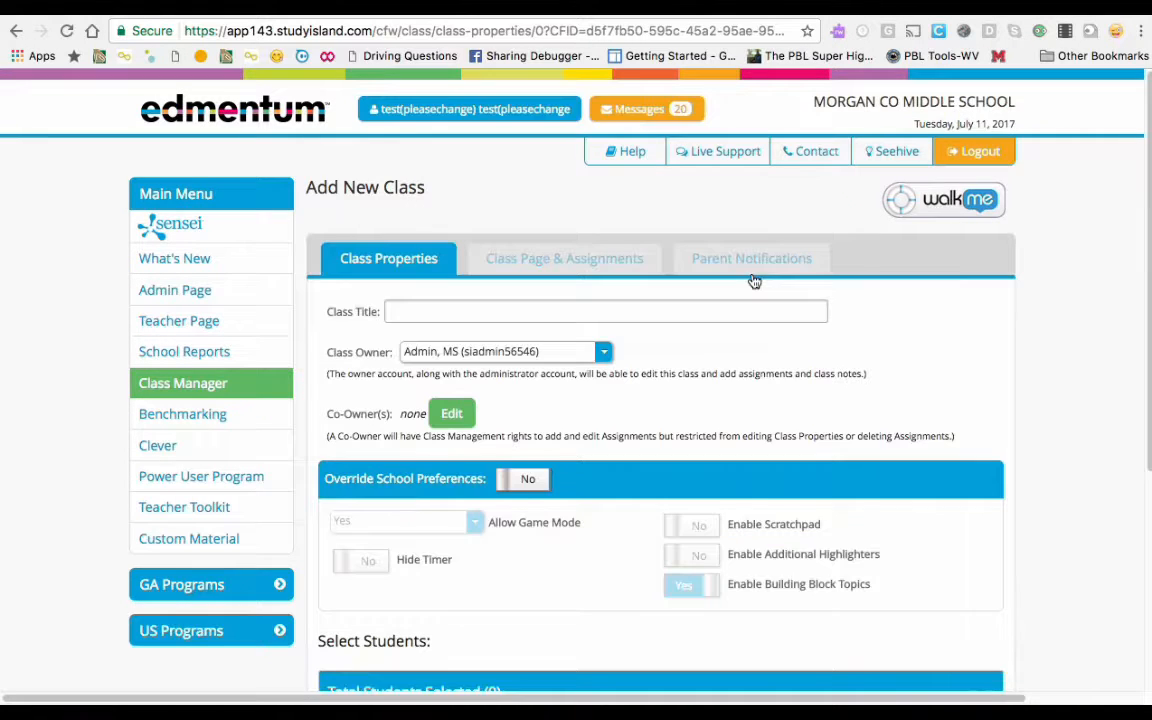
left_click(416, 312)
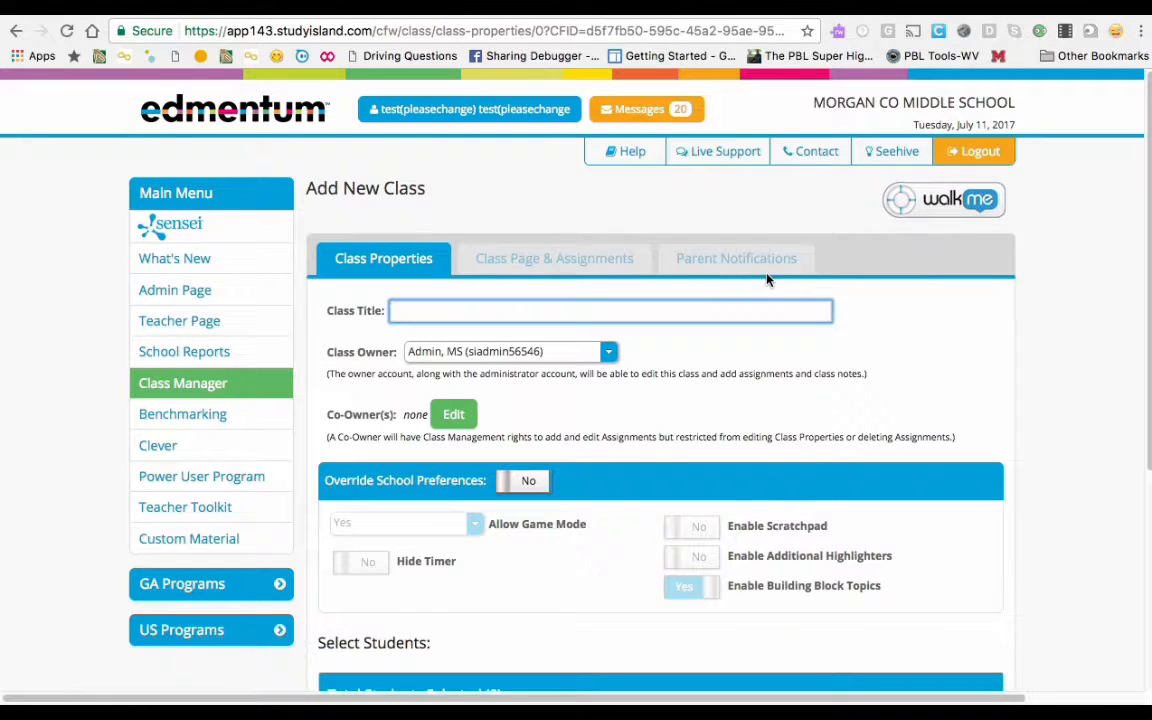
type("Test")
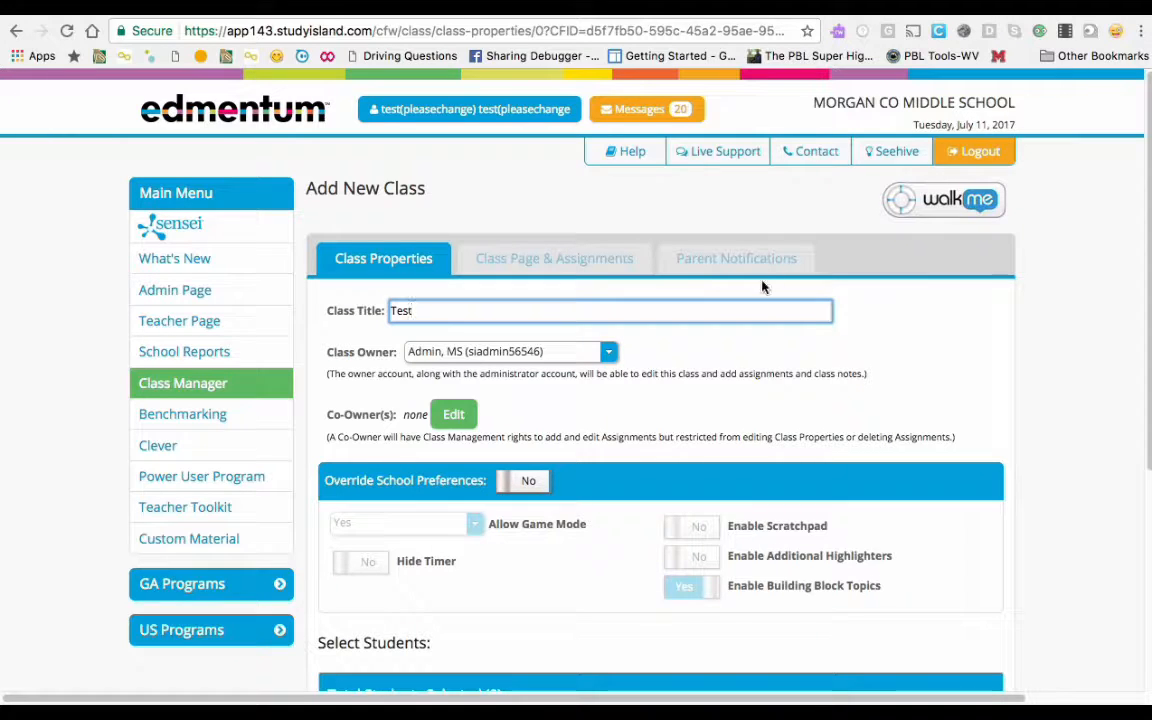
Look through the accounts available as class co-owners, and cancel without choosing any
left_click(456, 418)
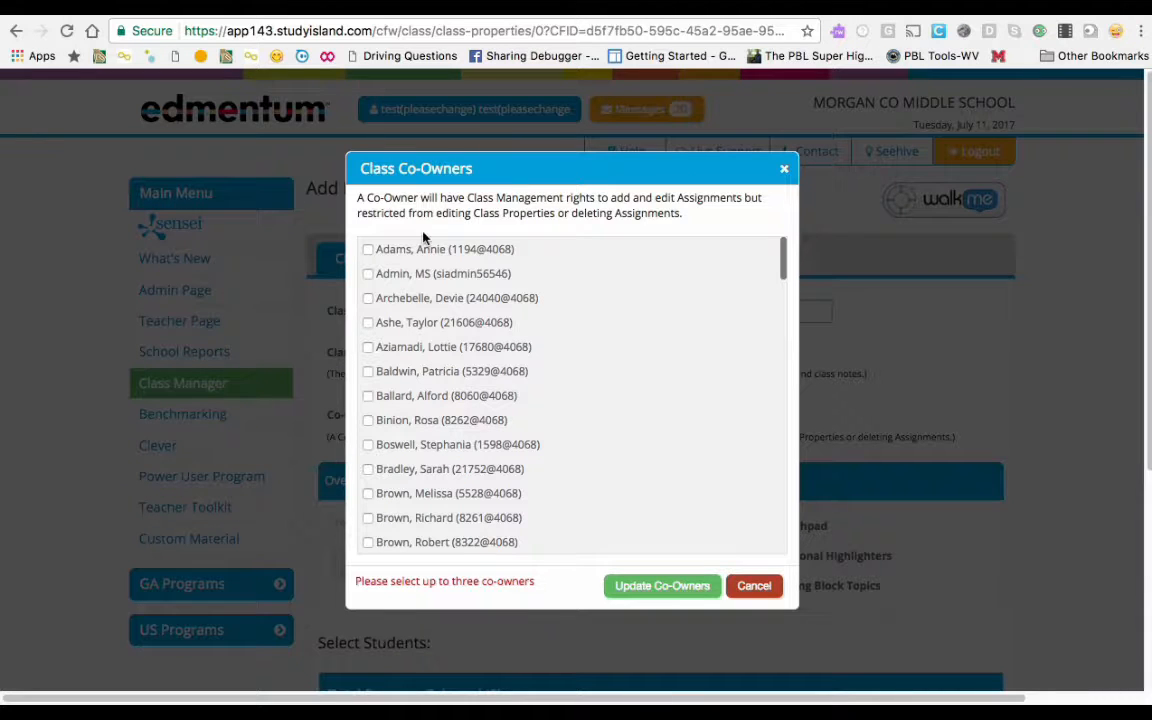
scroll(459, 414, "down", 5)
scroll(459, 414, "down", 3)
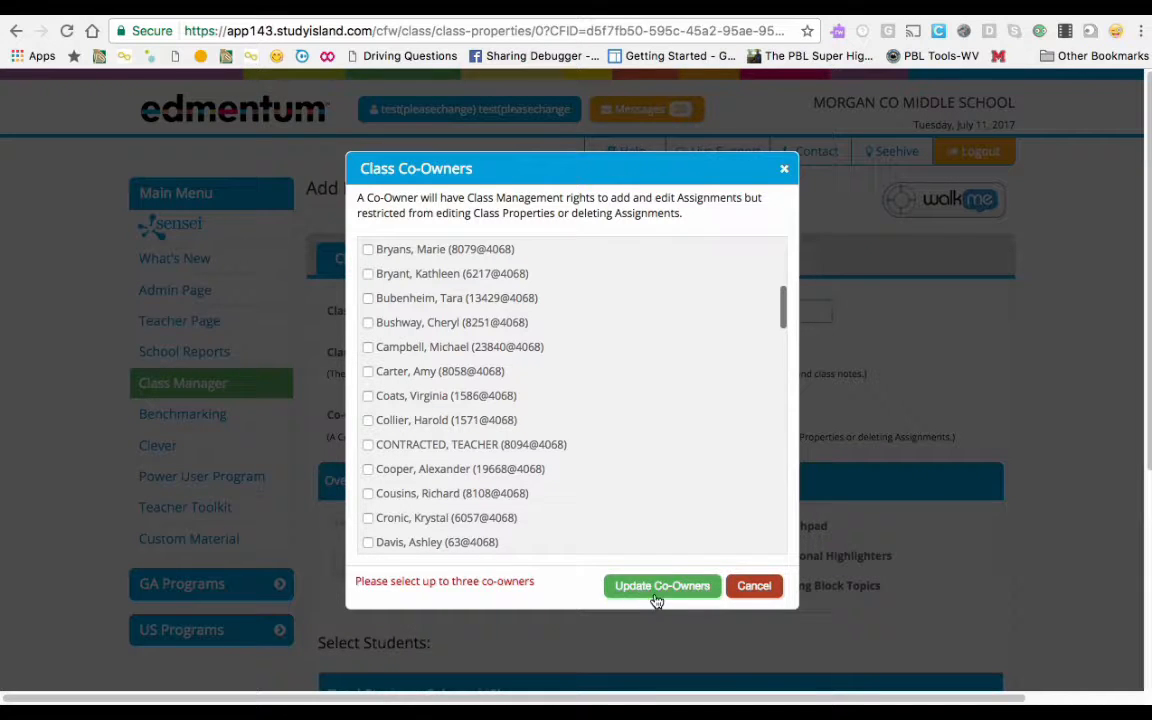
left_click(751, 591)
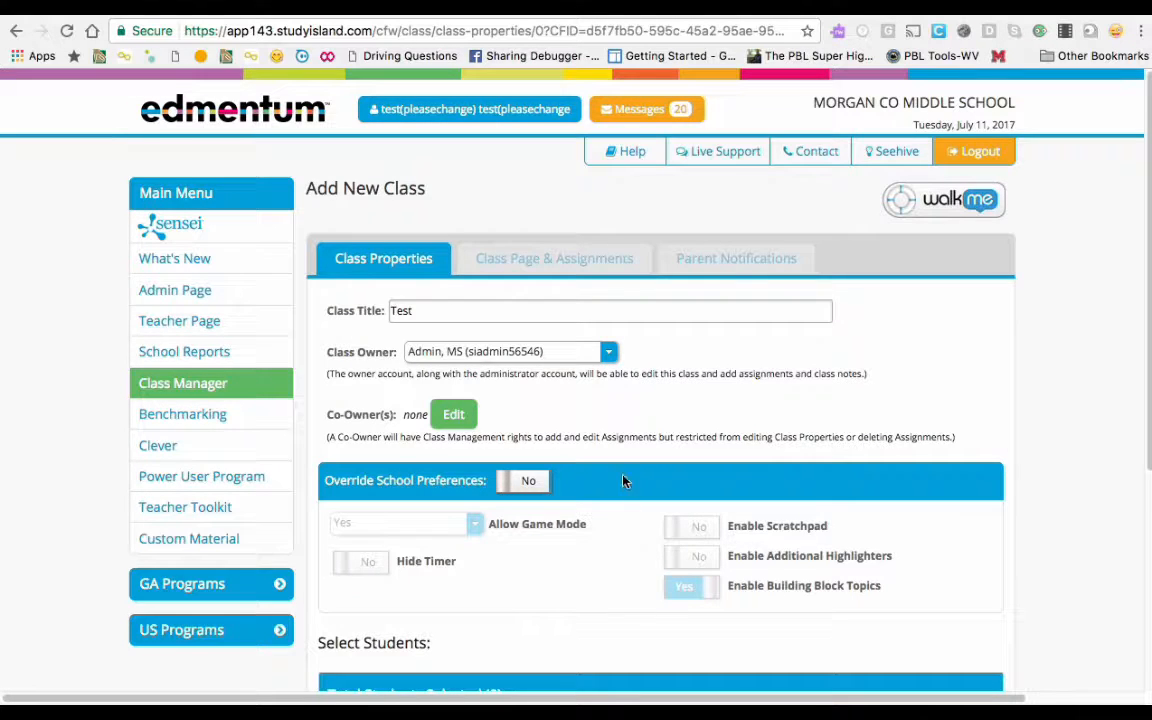
Turn on Override School Preferences for the class, and switch it back off
scroll(620, 476, "down", 2)
scroll(618, 473, "down", 1)
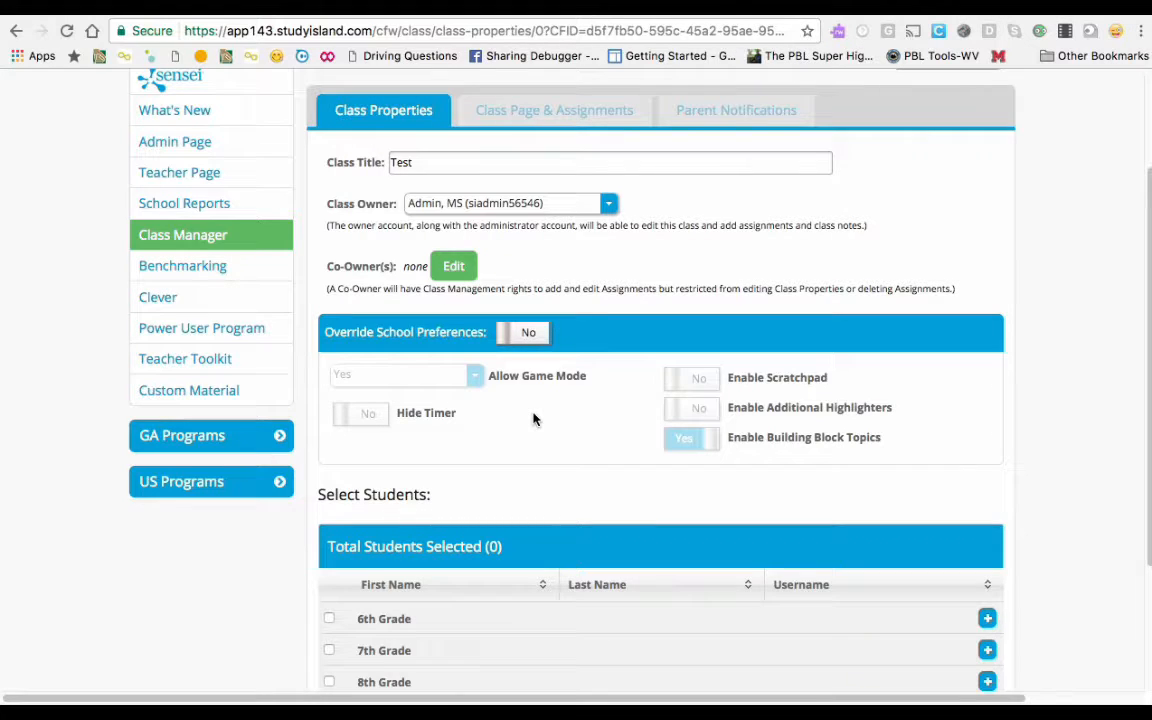
left_click(540, 337)
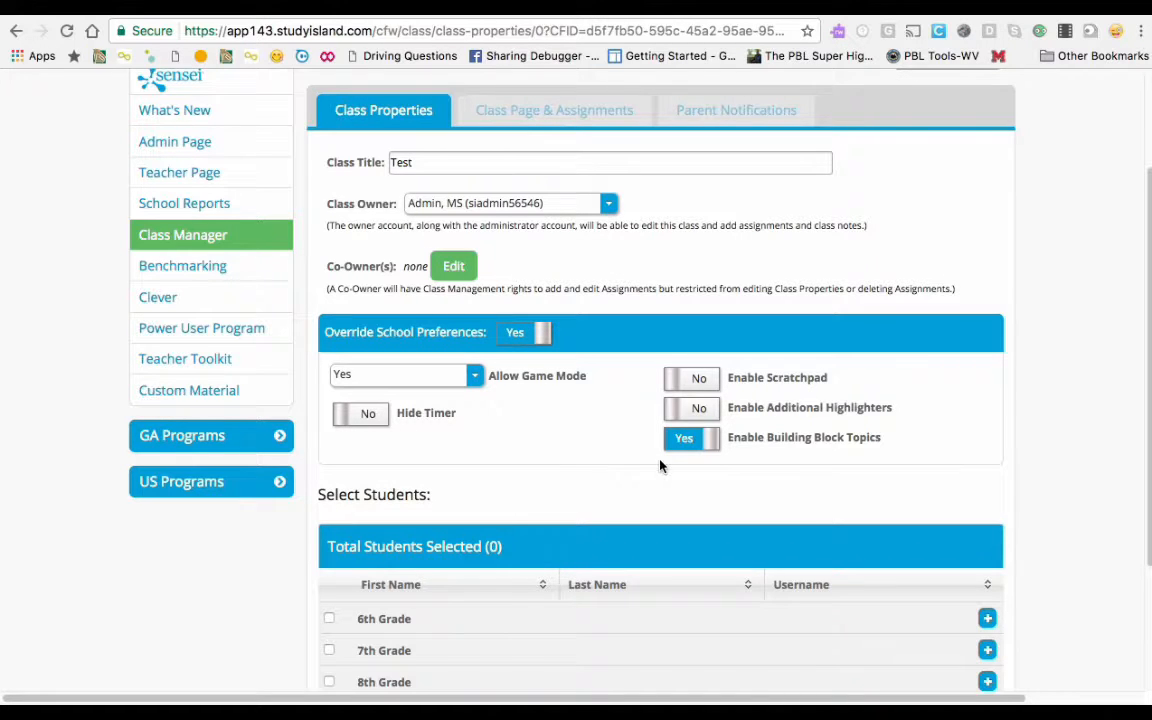
left_click(512, 342)
Expand the 6th Grade list and select the students in rows 3, 5, 7, 9, 11, 12, 13 and 15
scroll(590, 425, "down", 3)
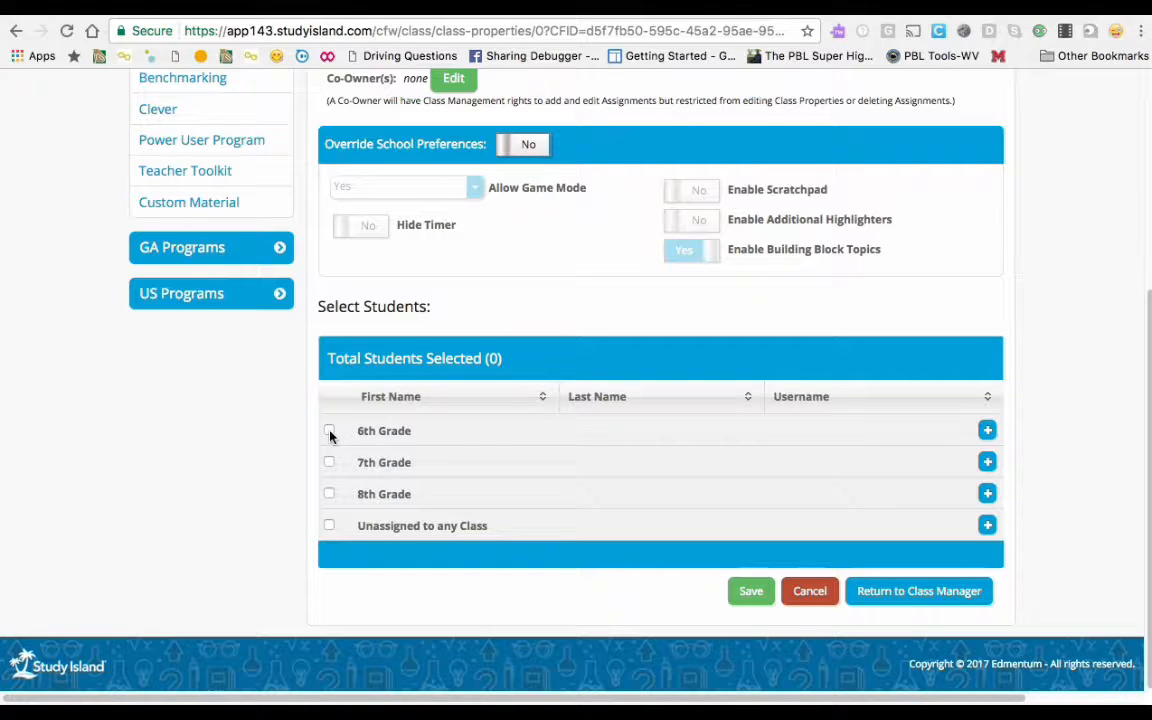
left_click(987, 431)
scroll(675, 524, "down", 5)
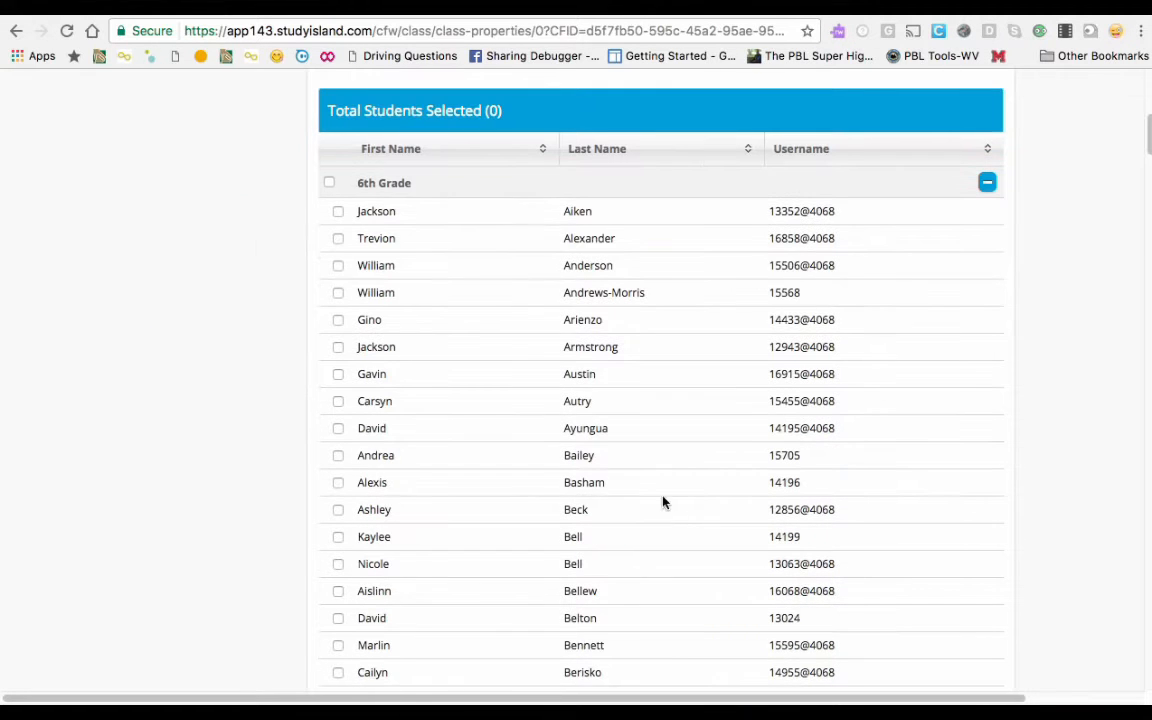
left_click(338, 266)
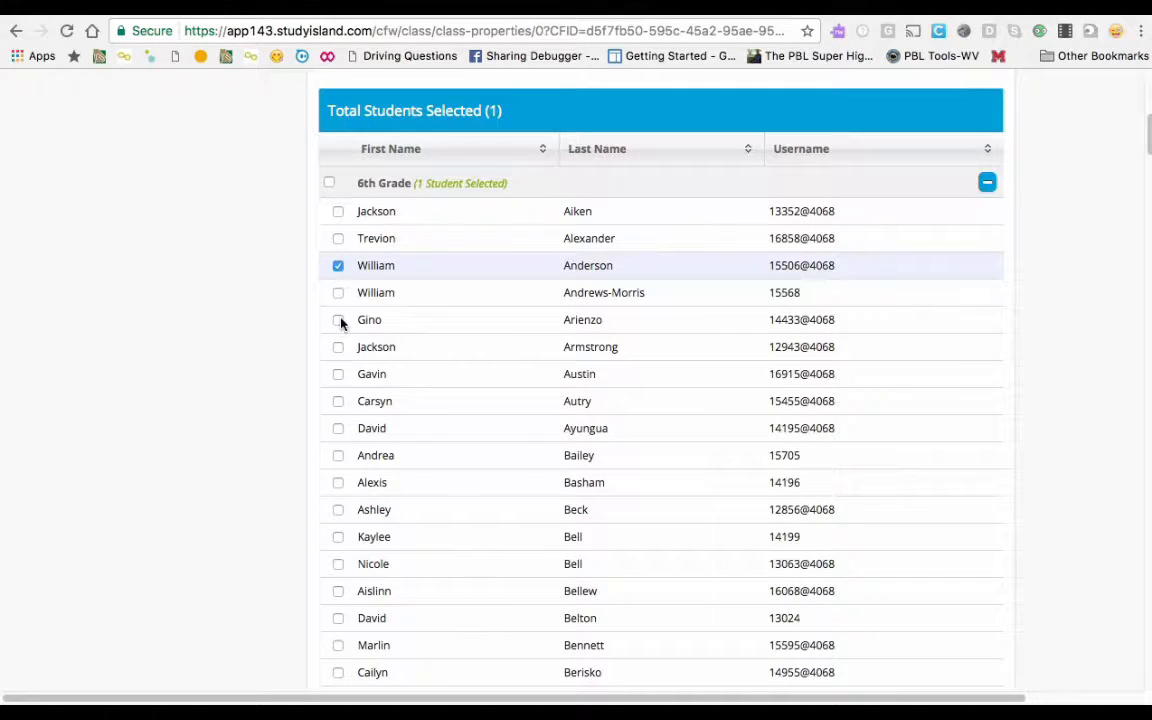
left_click(338, 320)
left_click(338, 374)
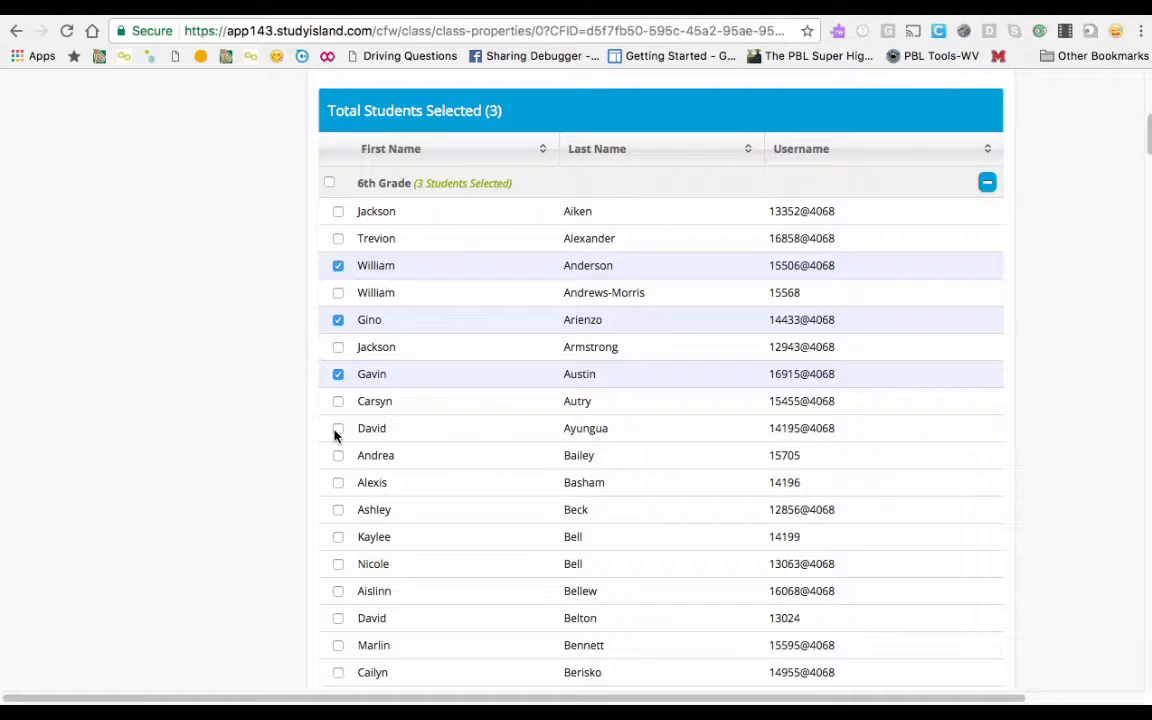
left_click(338, 428)
left_click(338, 483)
left_click(338, 510)
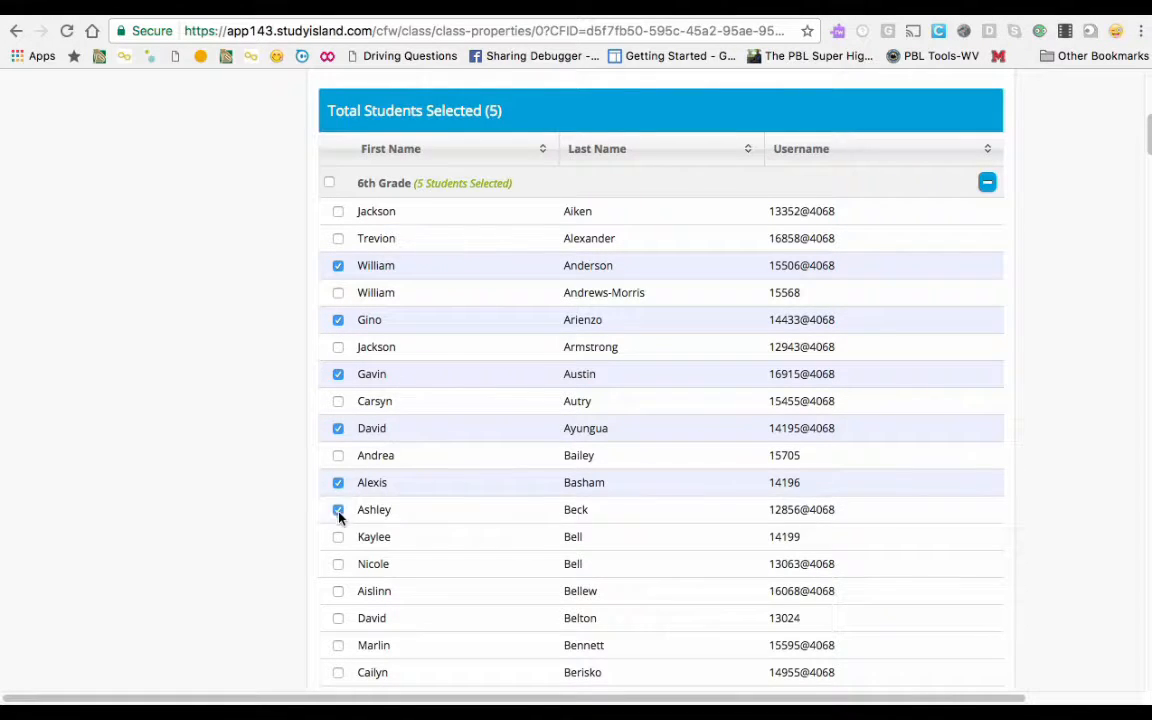
left_click(338, 537)
left_click(338, 591)
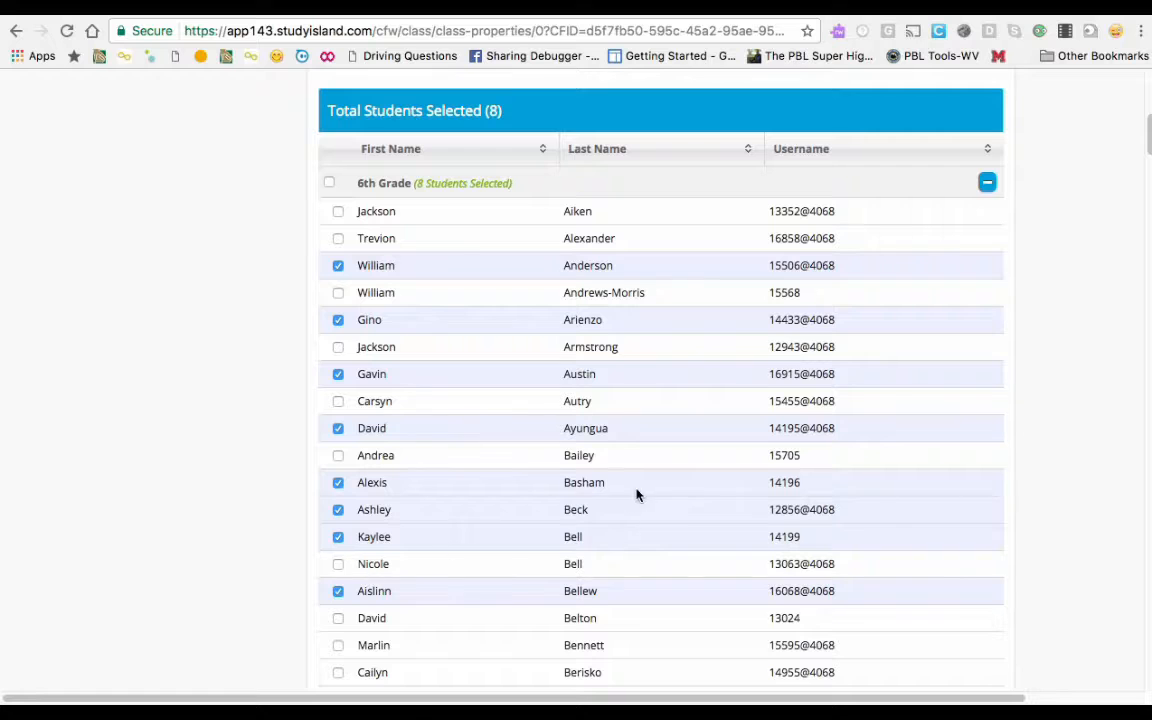
Review the student list and save the new class with its selected students
scroll(660, 510, "down", 2)
scroll(684, 470, "down", 6)
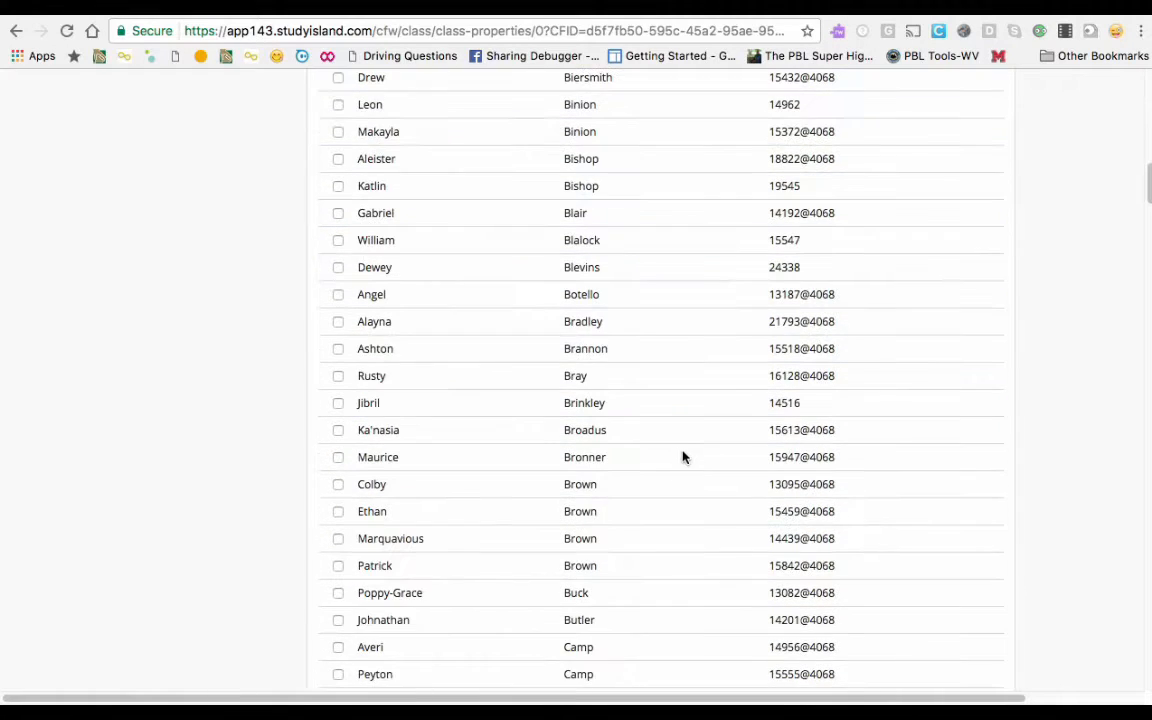
scroll(684, 440, "up", 8)
scroll(685, 432, "up", 5)
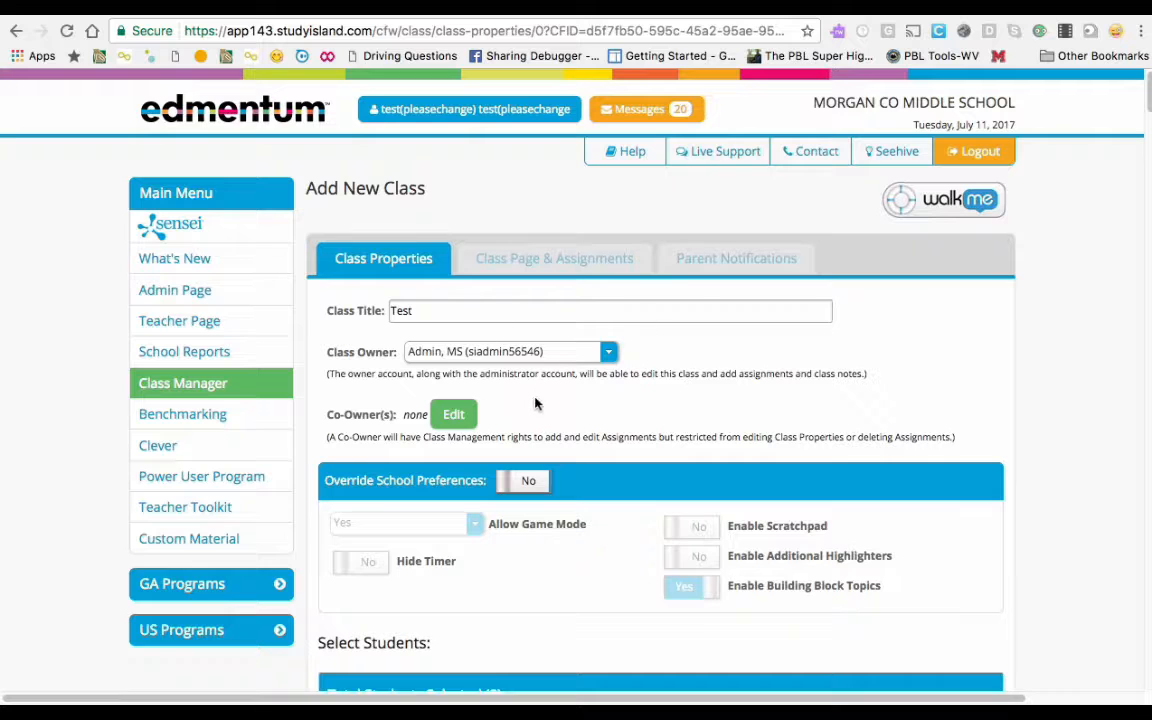
scroll(591, 545, "down", 3)
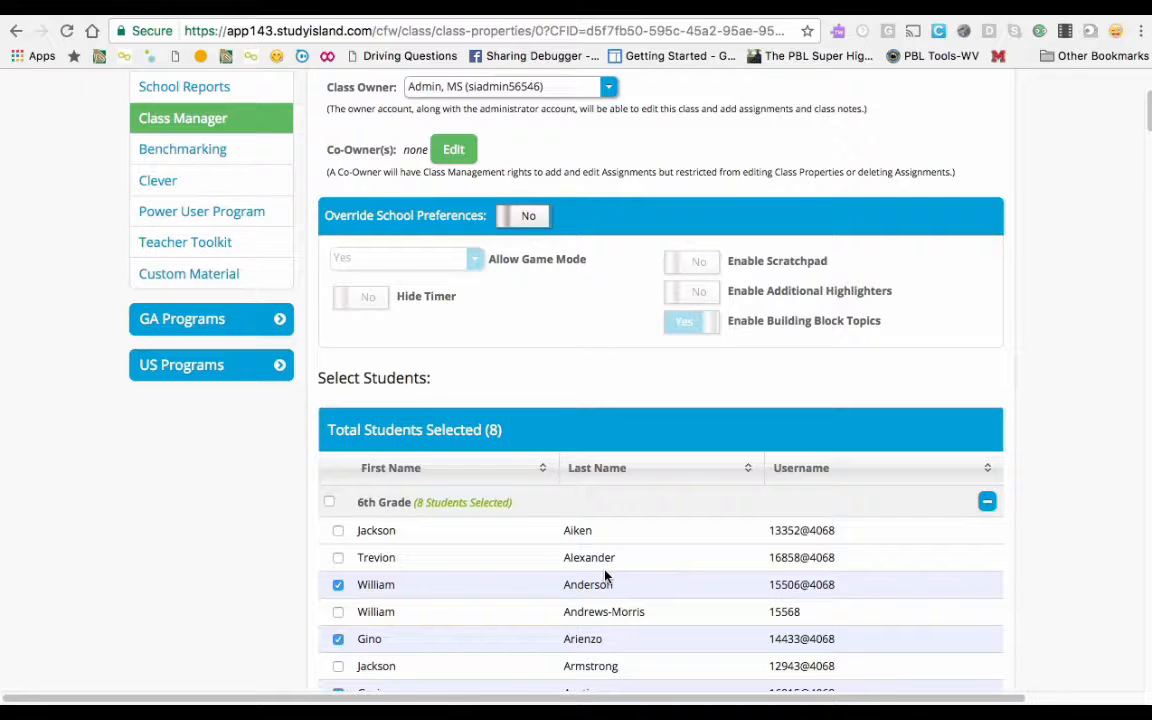
scroll(605, 575, "down", 20)
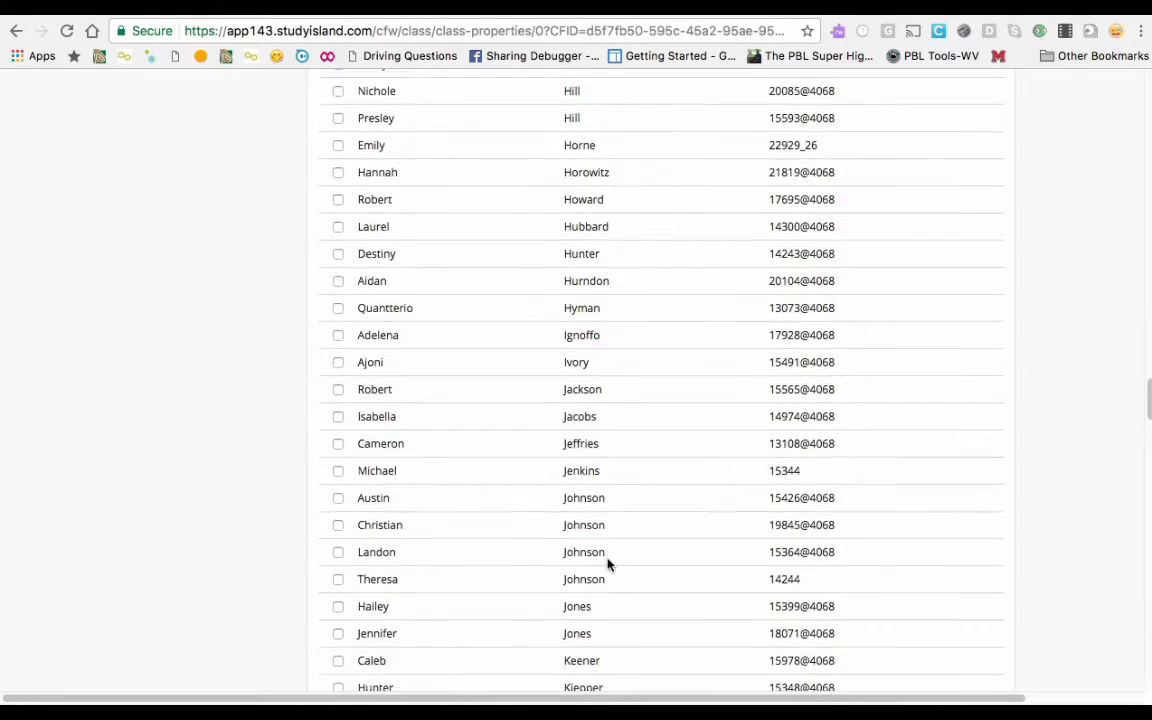
scroll(610, 562, "down", 15)
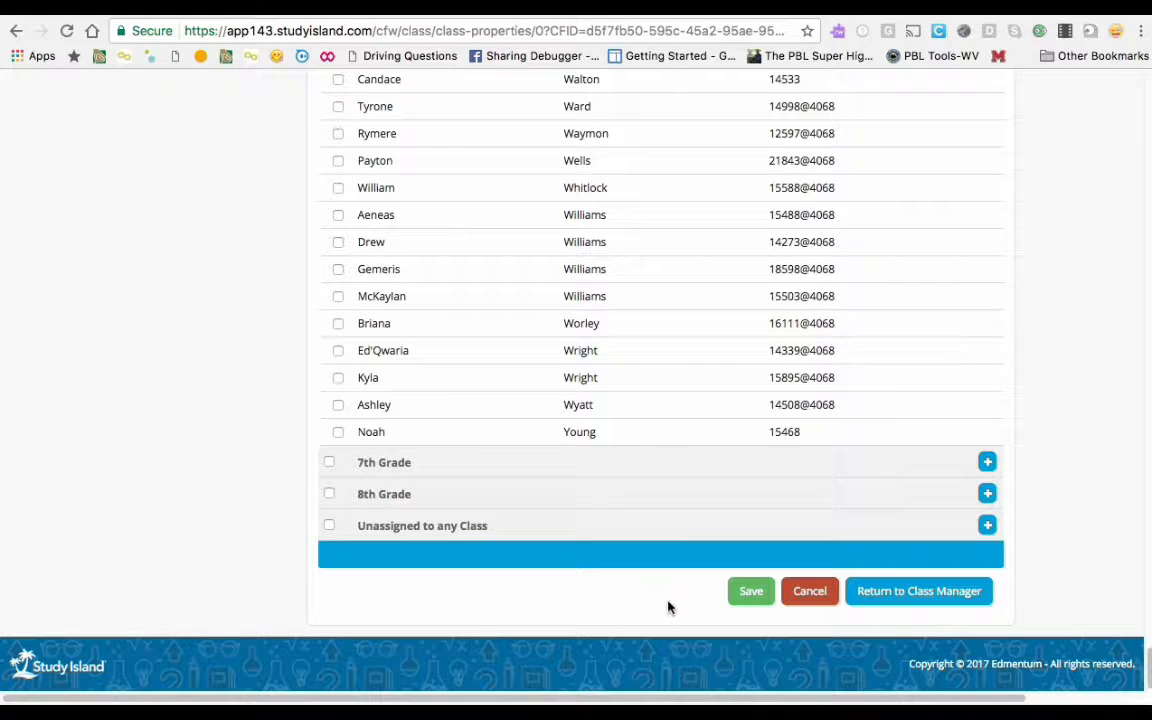
left_click(752, 594)
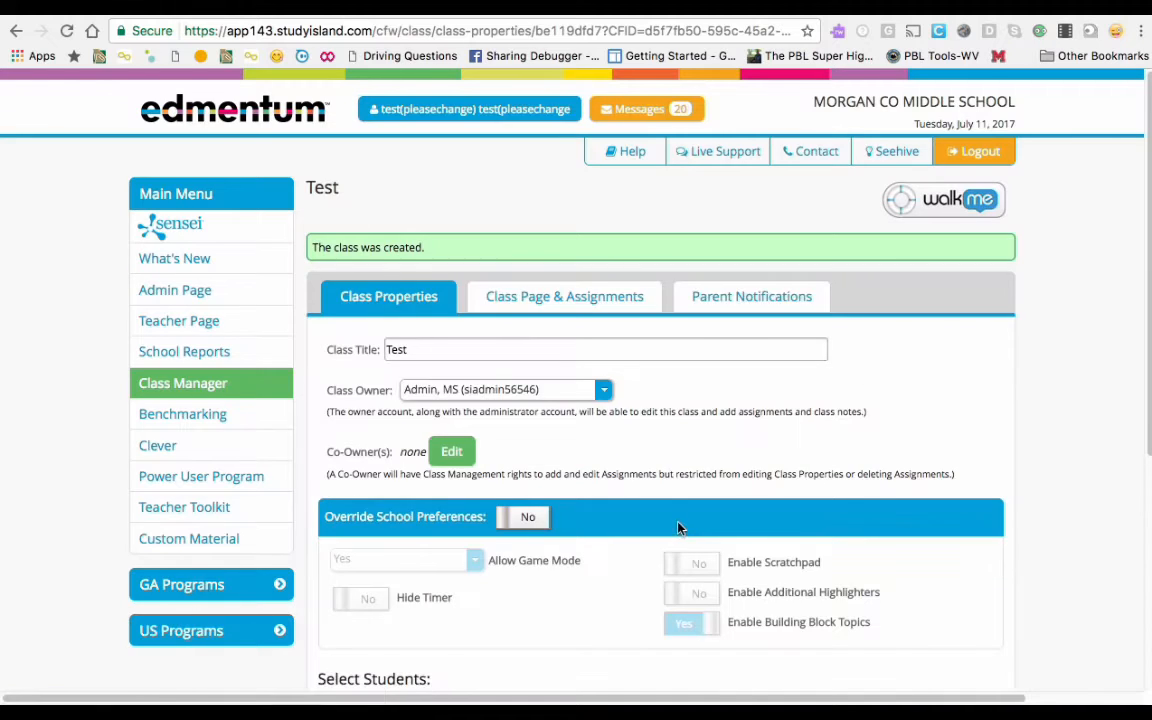
Open the class page and assignments settings for the Test class and try to activate the class page
scroll(656, 556, "down", 5)
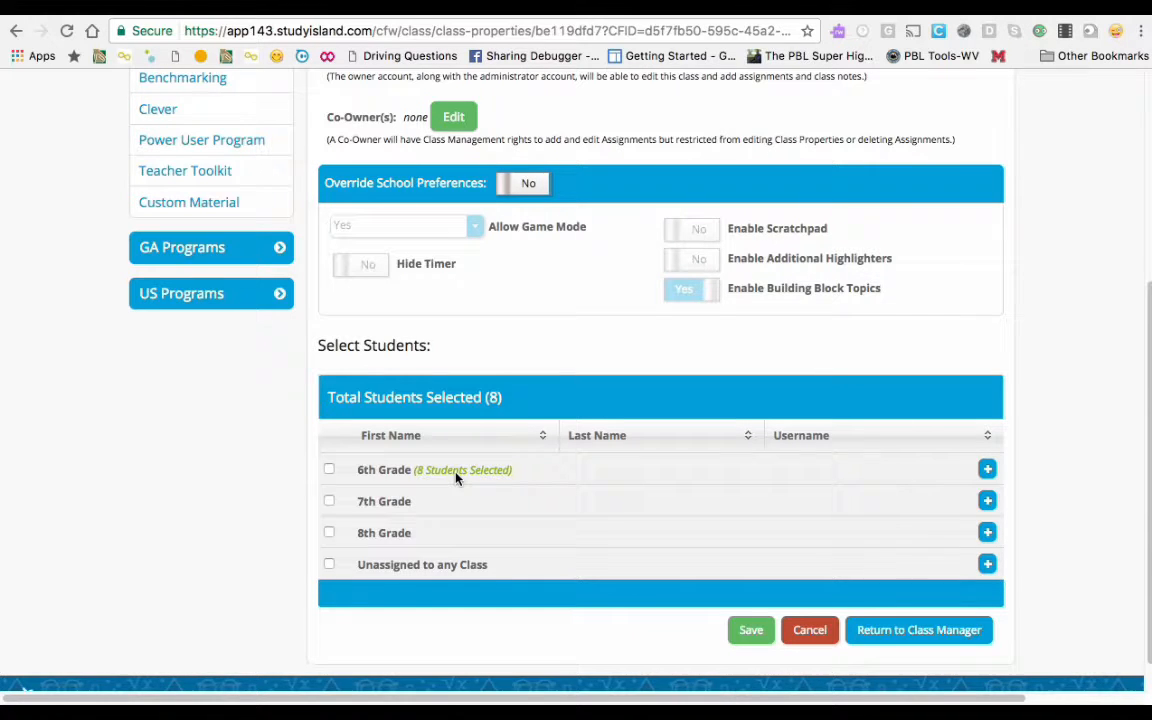
scroll(455, 478, "down", 1)
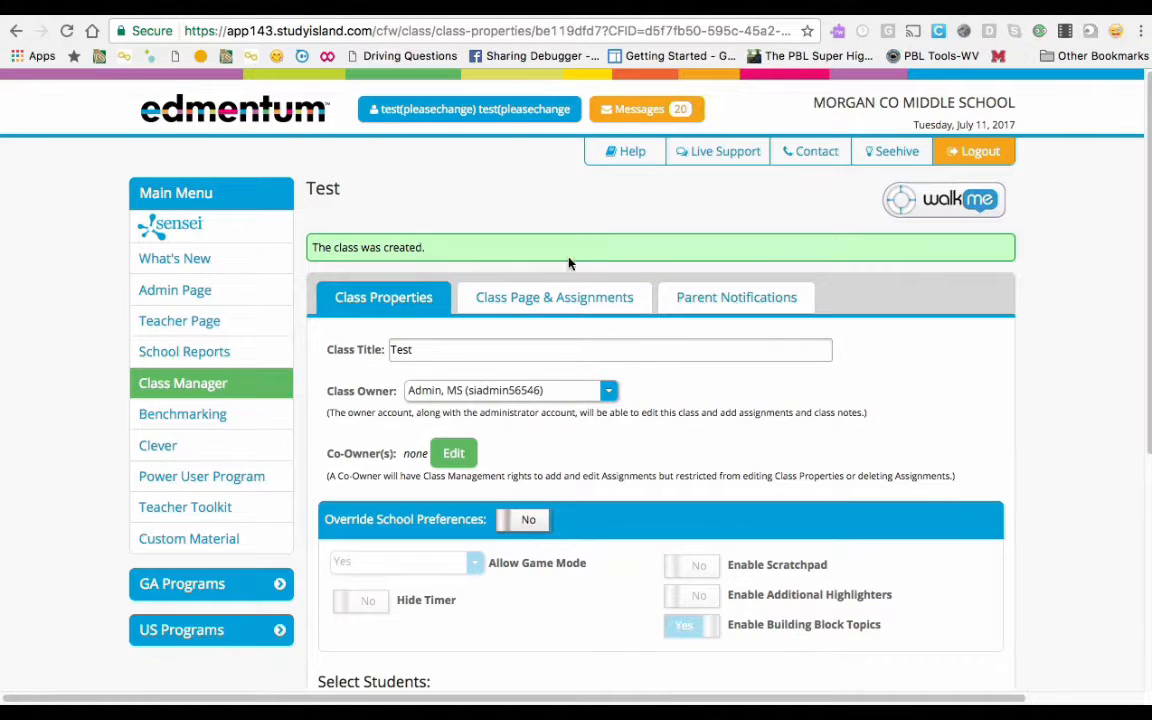
left_click(553, 299)
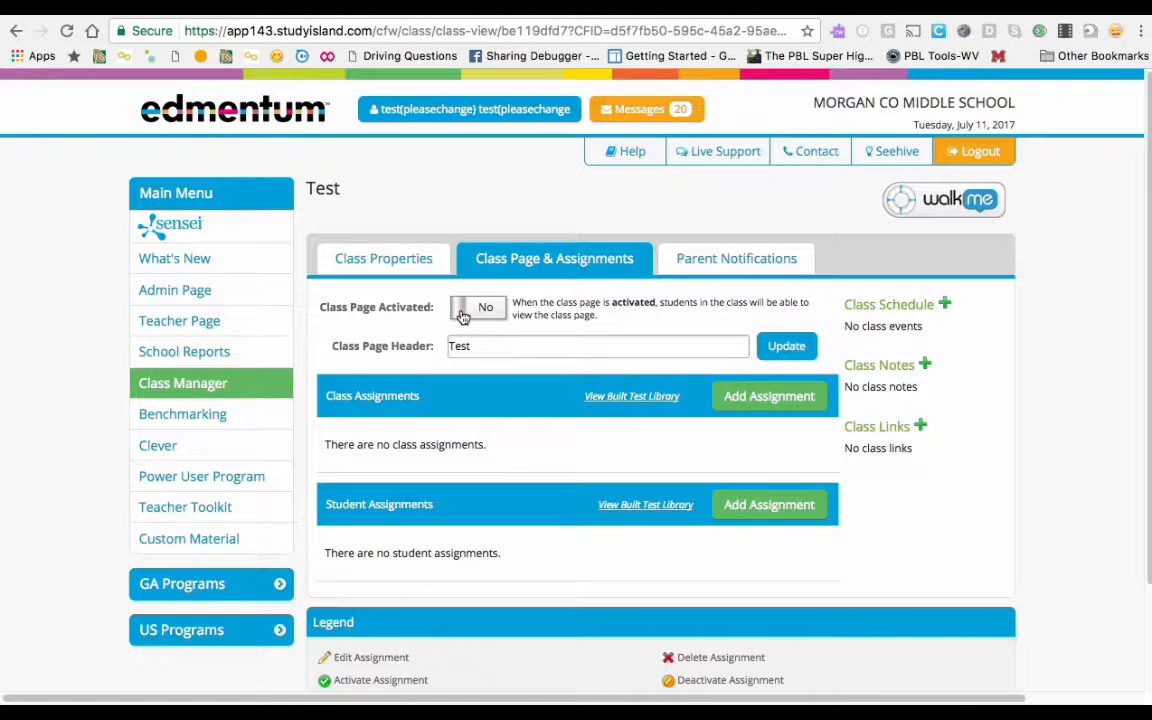
left_click(468, 313)
left_click(496, 312)
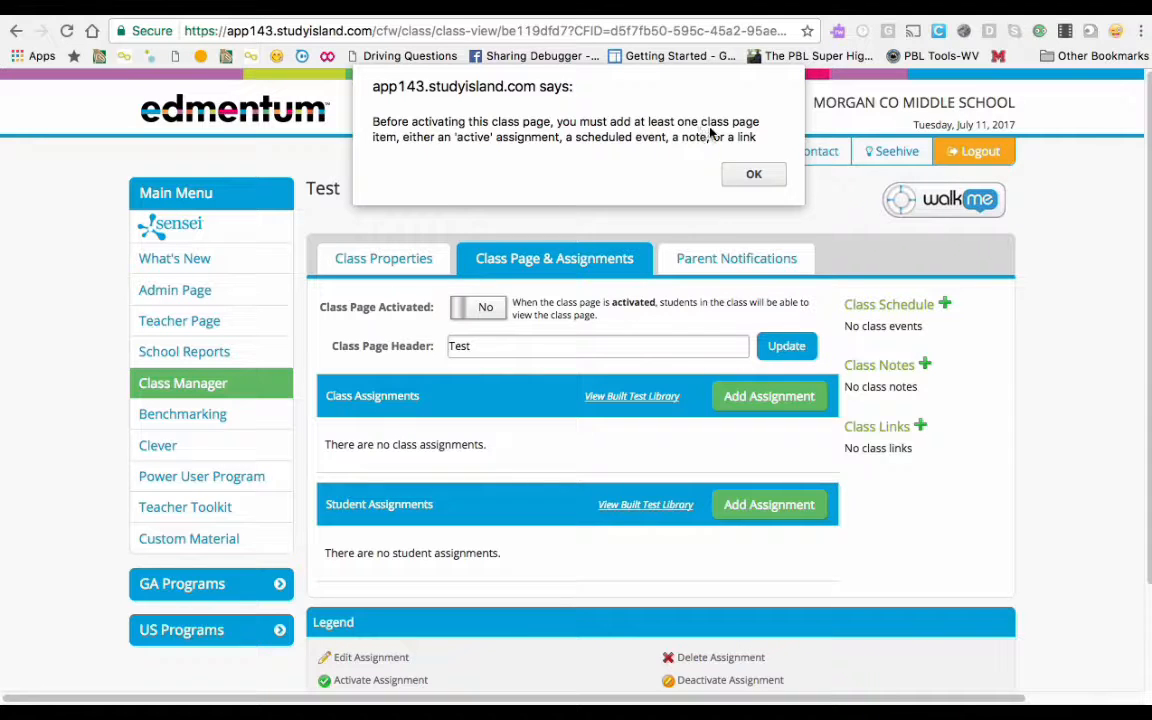
key("Return")
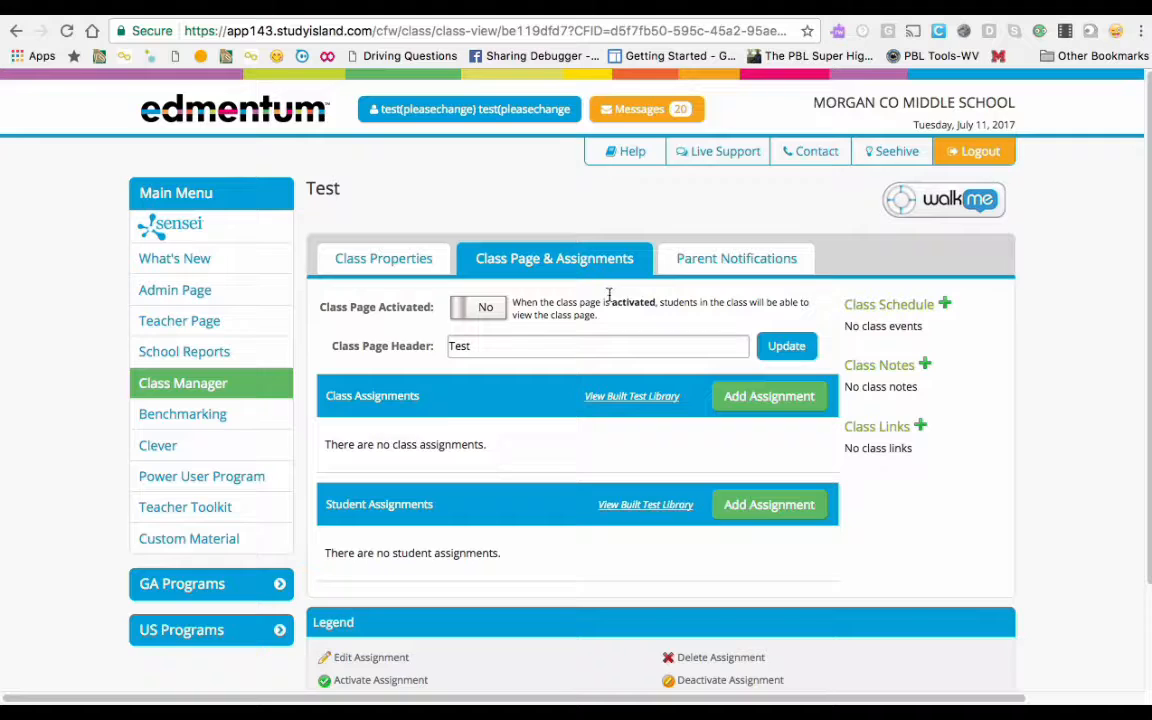
Add a class assignment, compare the three assignment types, and create a Practice & Instruction Assignment
scroll(474, 404, "down", 2)
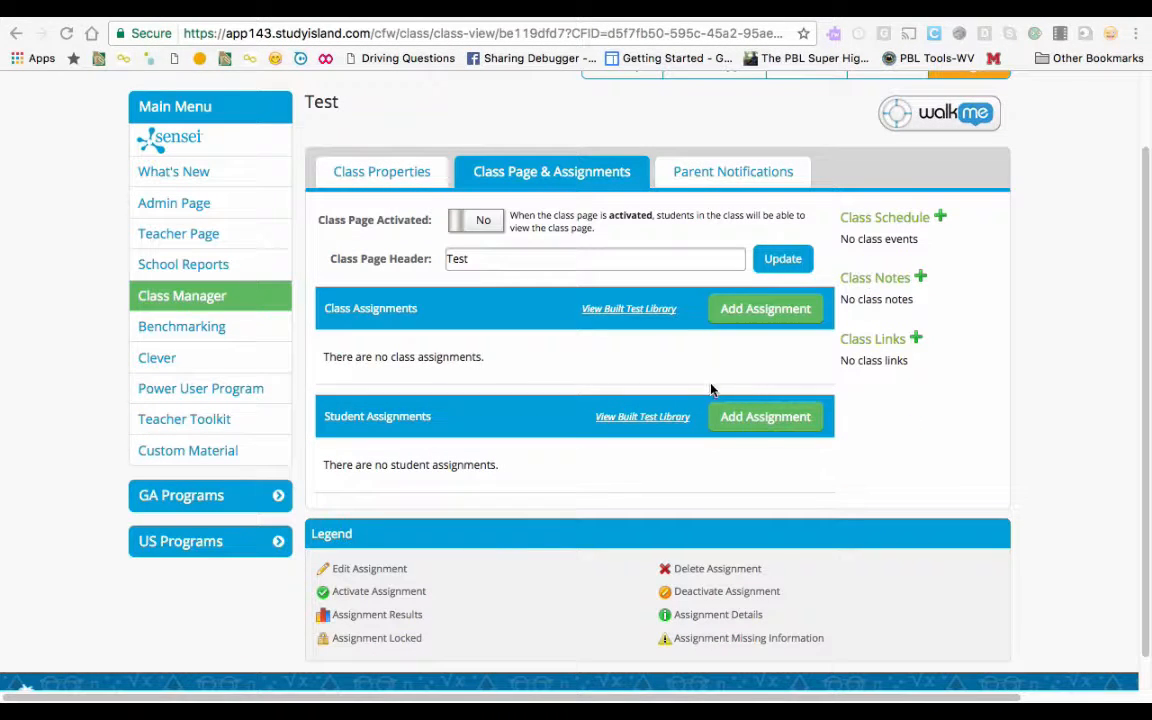
left_click(760, 313)
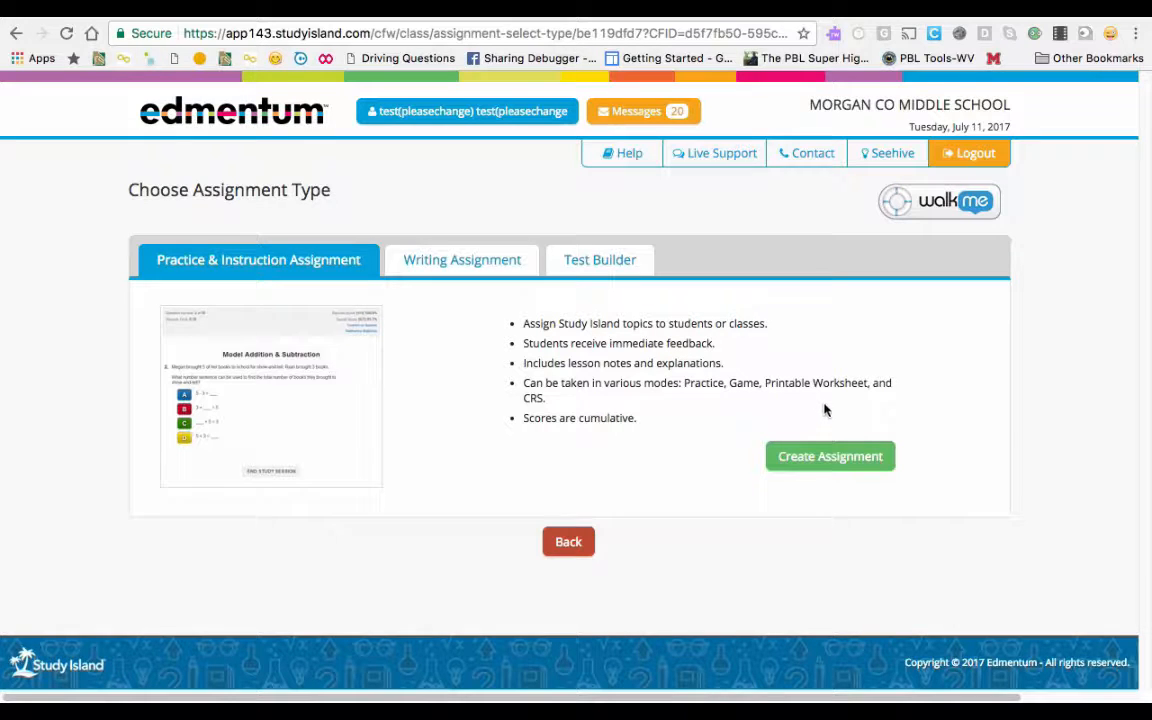
left_click(466, 260)
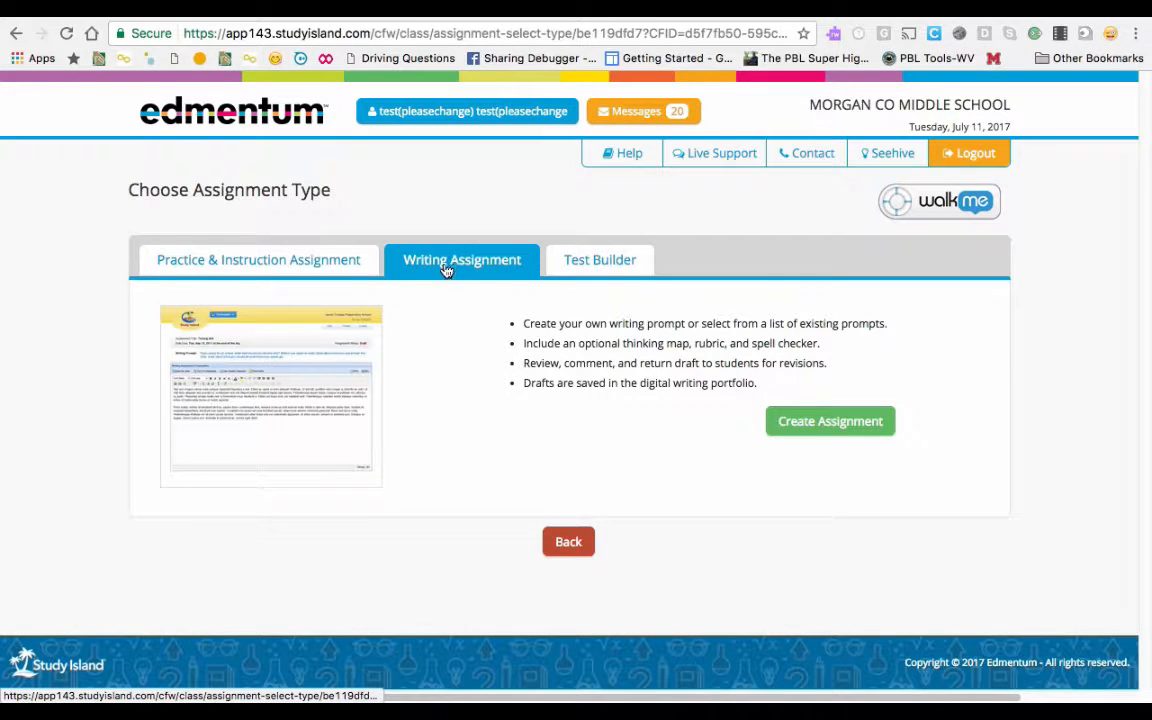
left_click(619, 267)
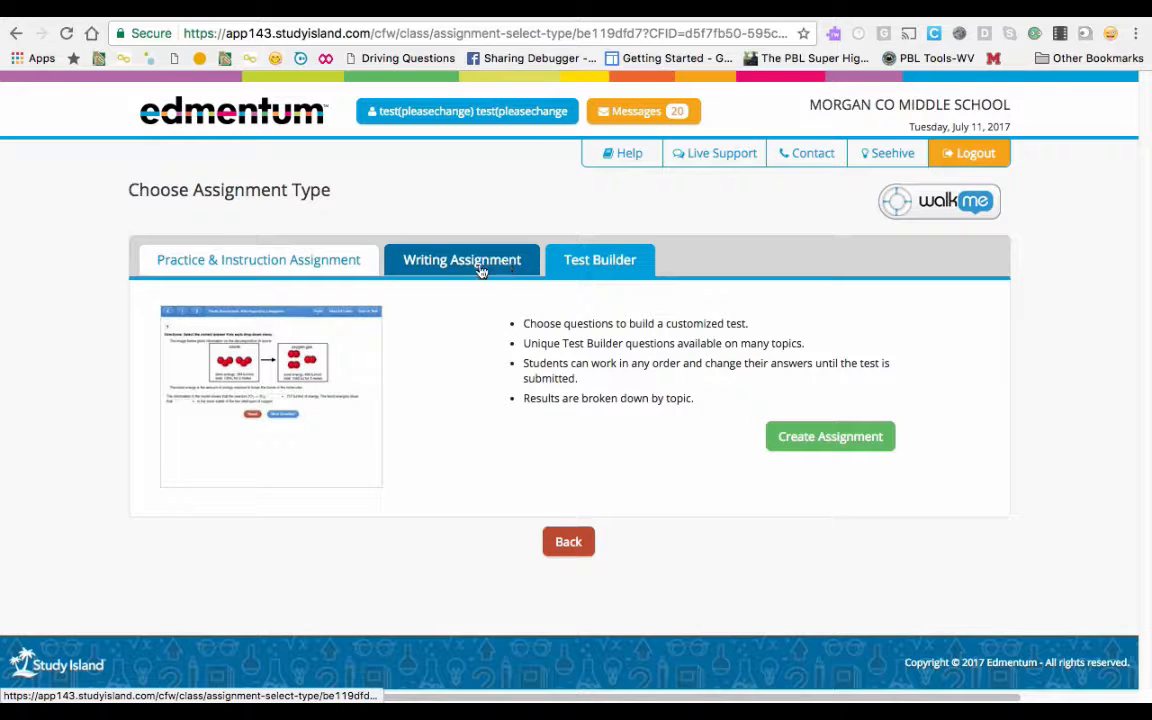
left_click(286, 263)
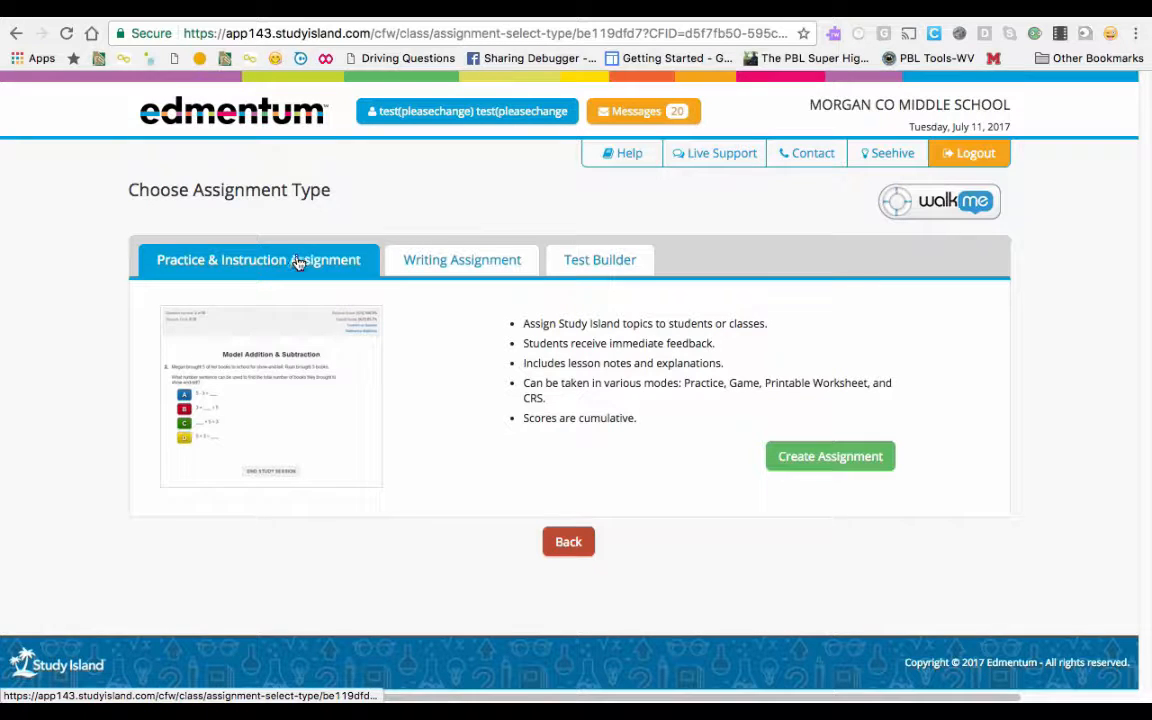
left_click(834, 467)
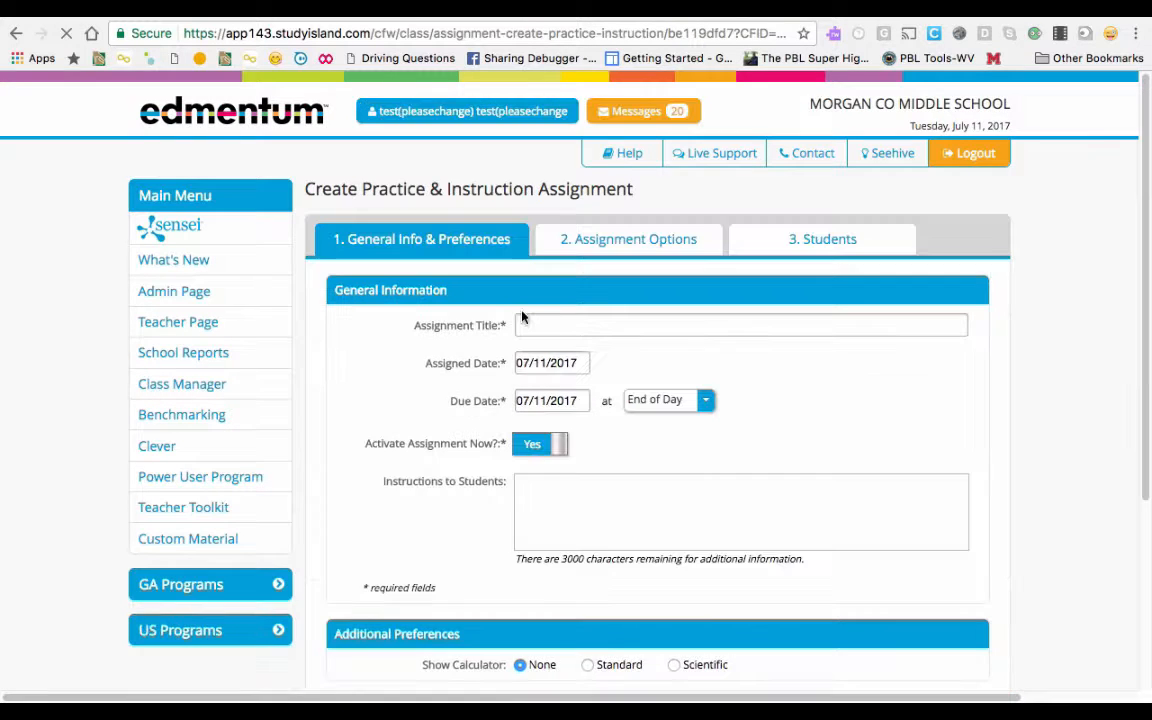
Title the assignment "Test" and set its due time to 3:00 PM
left_click(528, 321)
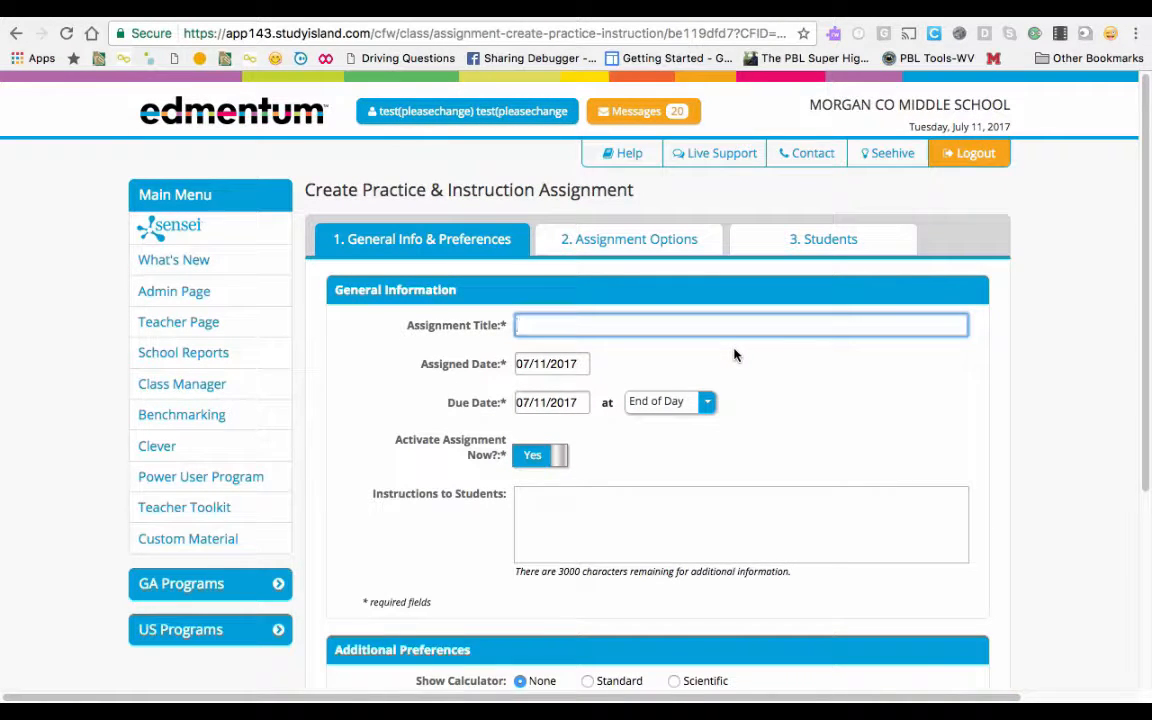
type("Test")
left_click(706, 403)
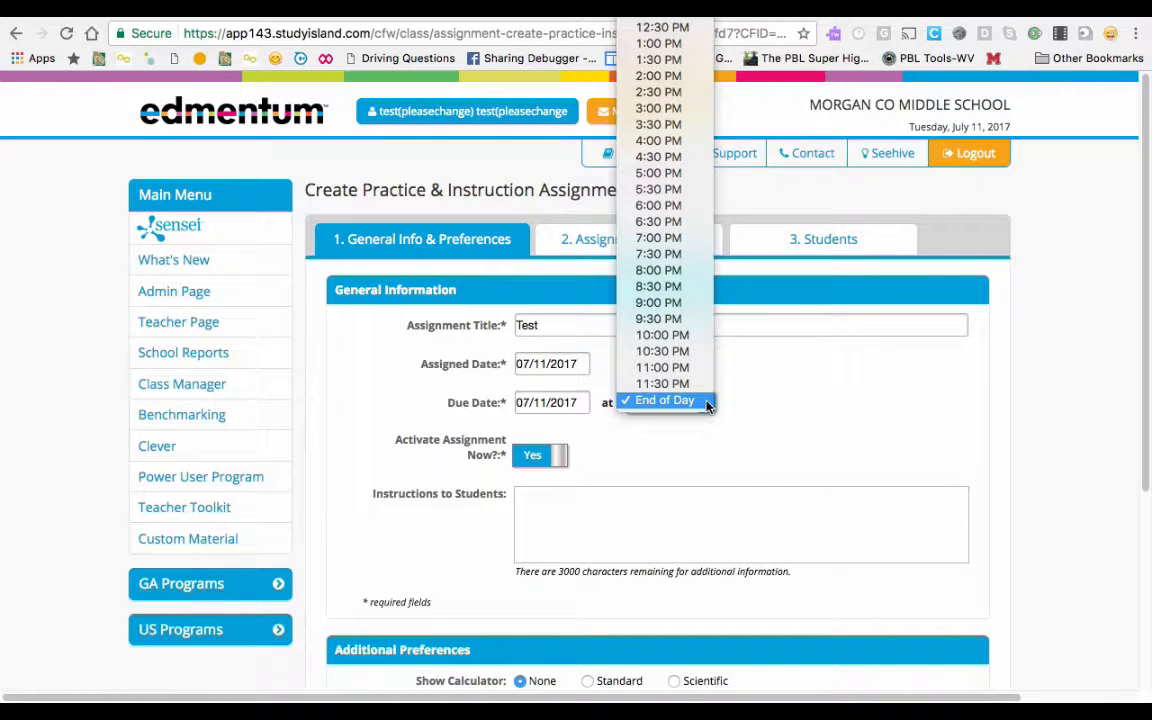
left_click(677, 110)
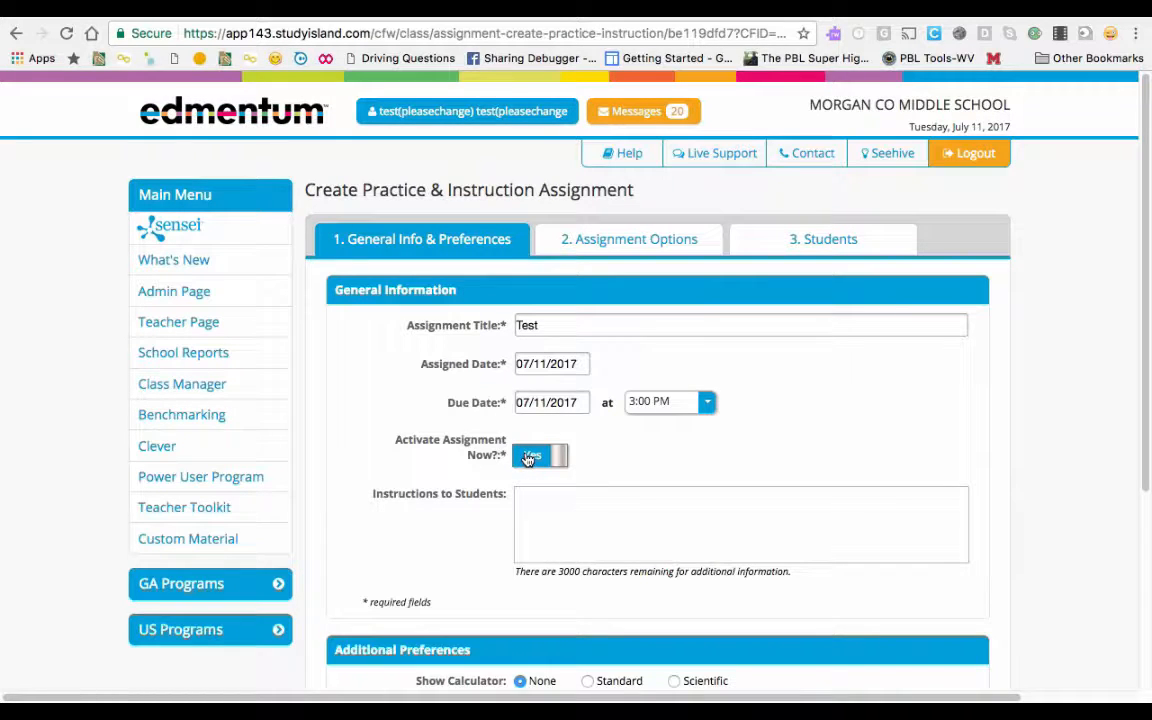
Leave the student instructions blank, enable the override of school preferences, and continue to the assignment options
left_click(557, 496)
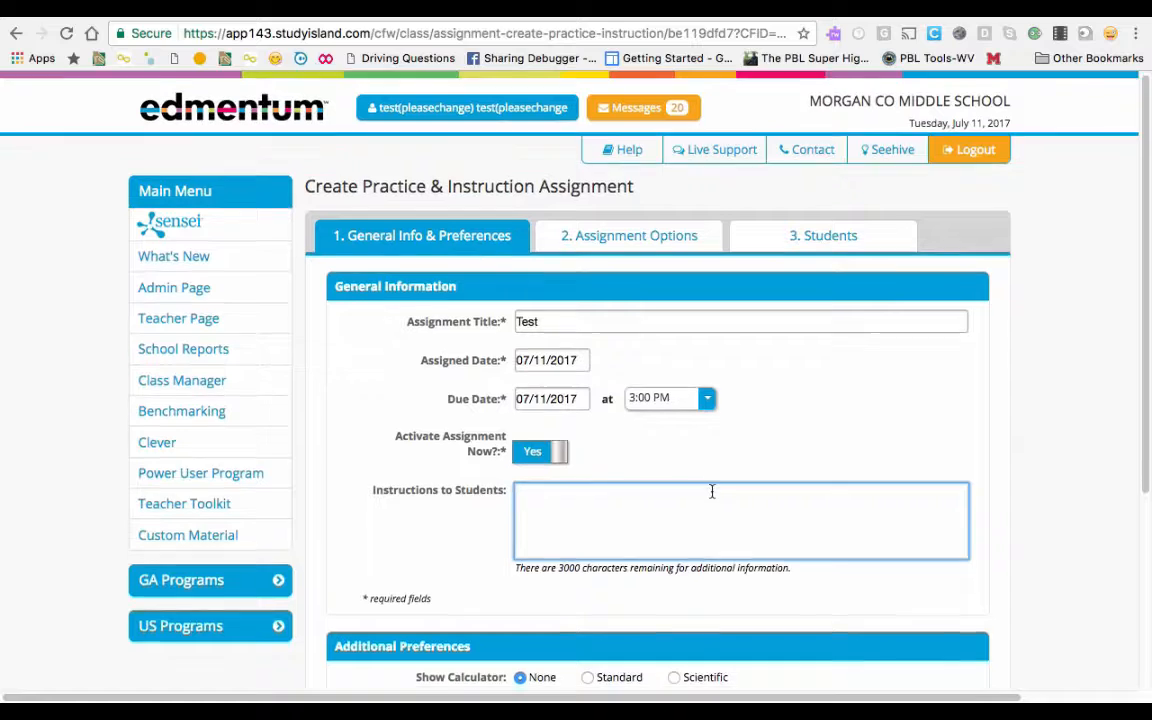
scroll(712, 489, "down", 3)
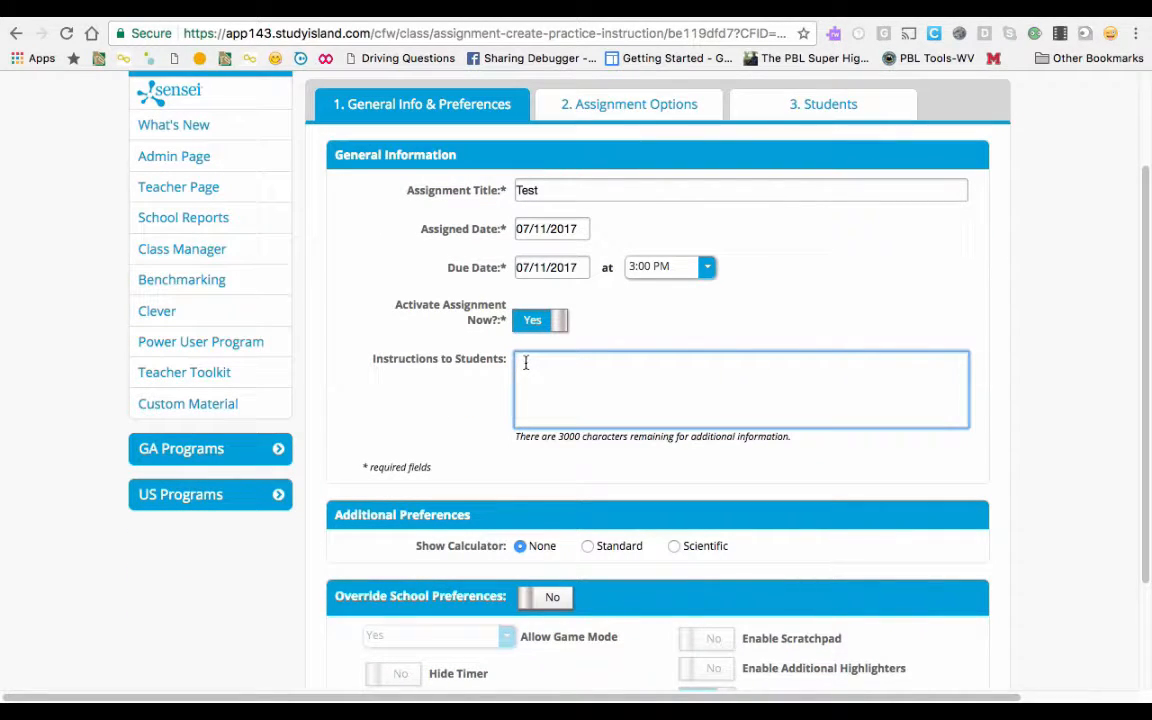
scroll(740, 442, "down", 1)
scroll(744, 444, "down", 3)
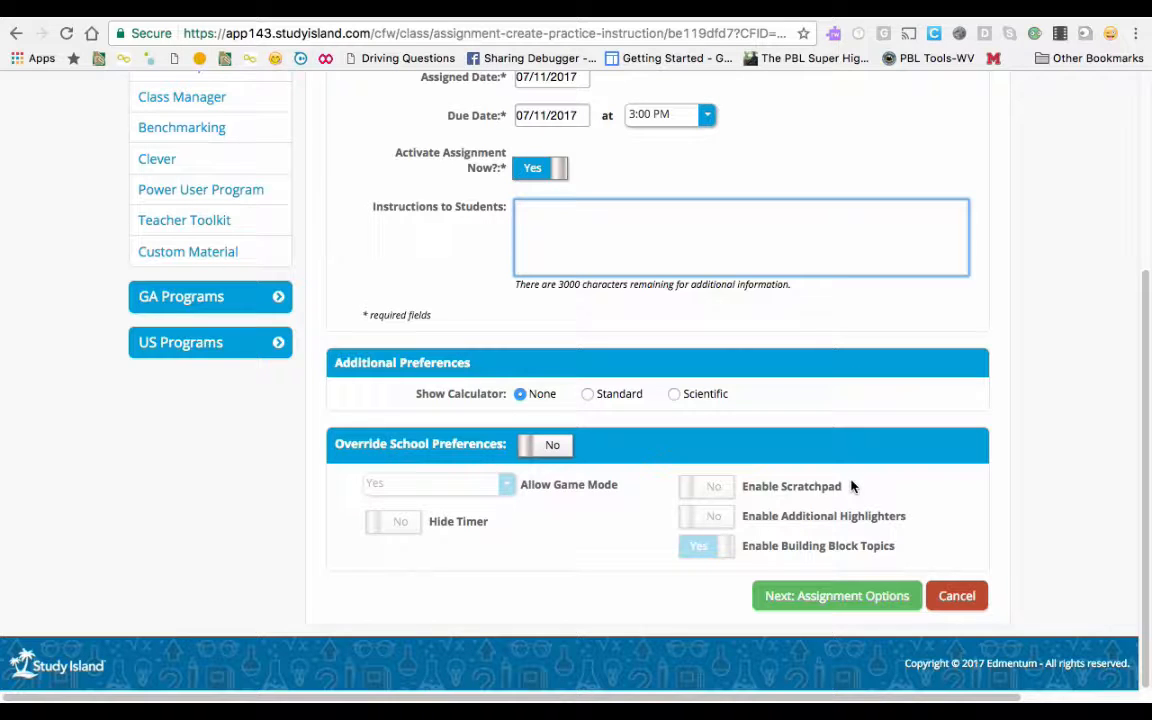
left_click(548, 444)
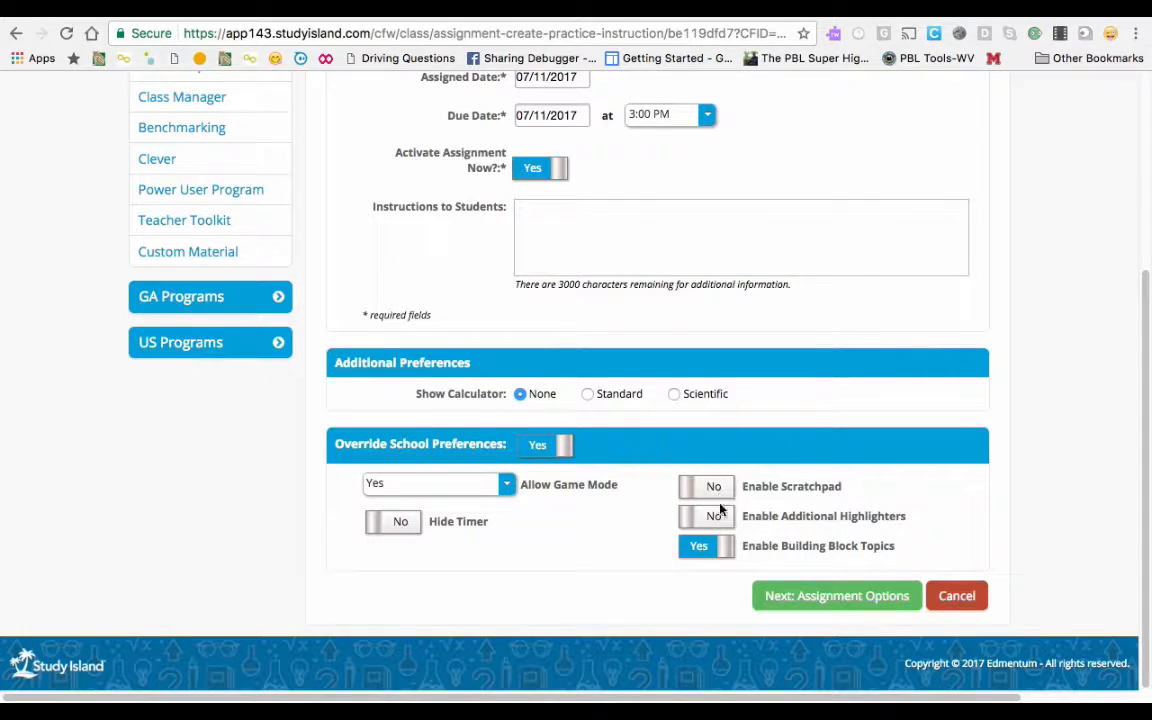
left_click(871, 597)
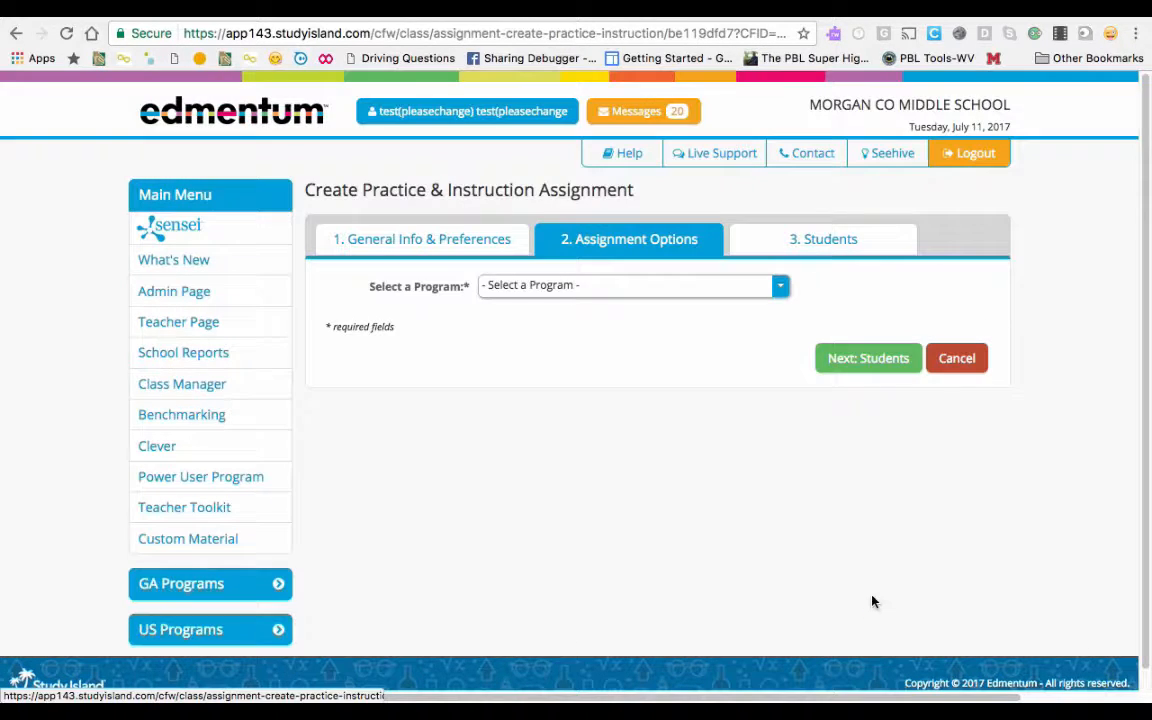
Choose the 6th Grade - Georgia Standards Mastery program and the Math (GSE) subject for the assignment
left_click(692, 288)
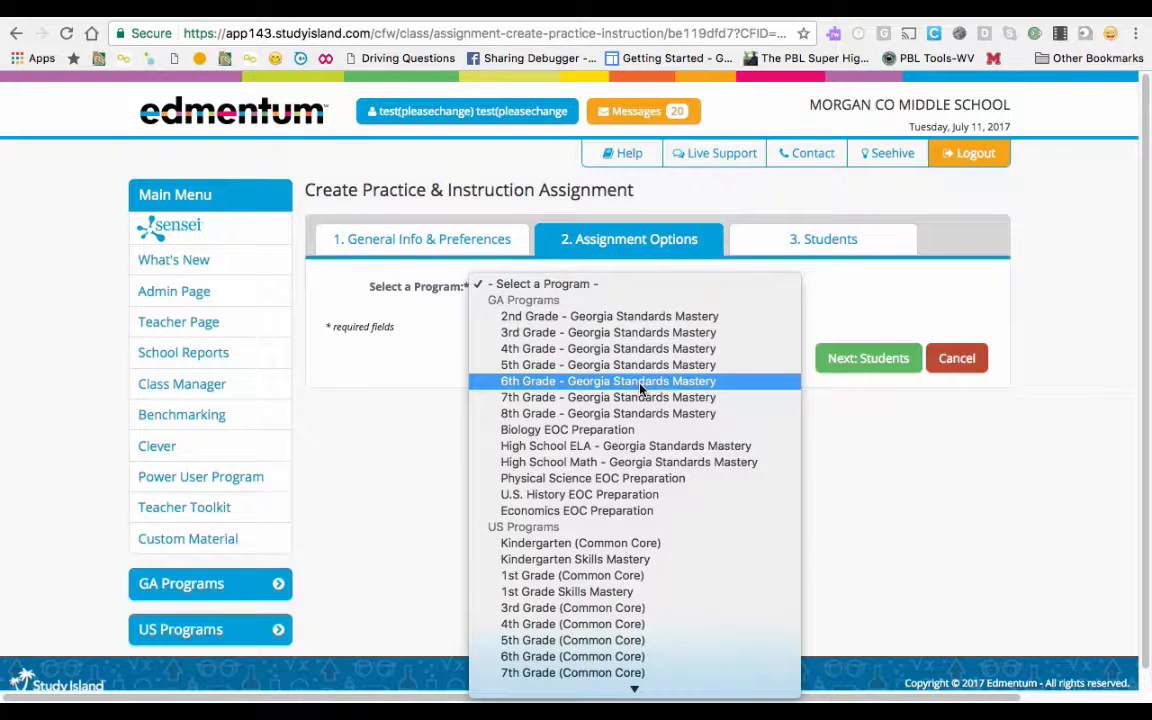
scroll(630, 445, "down", 4)
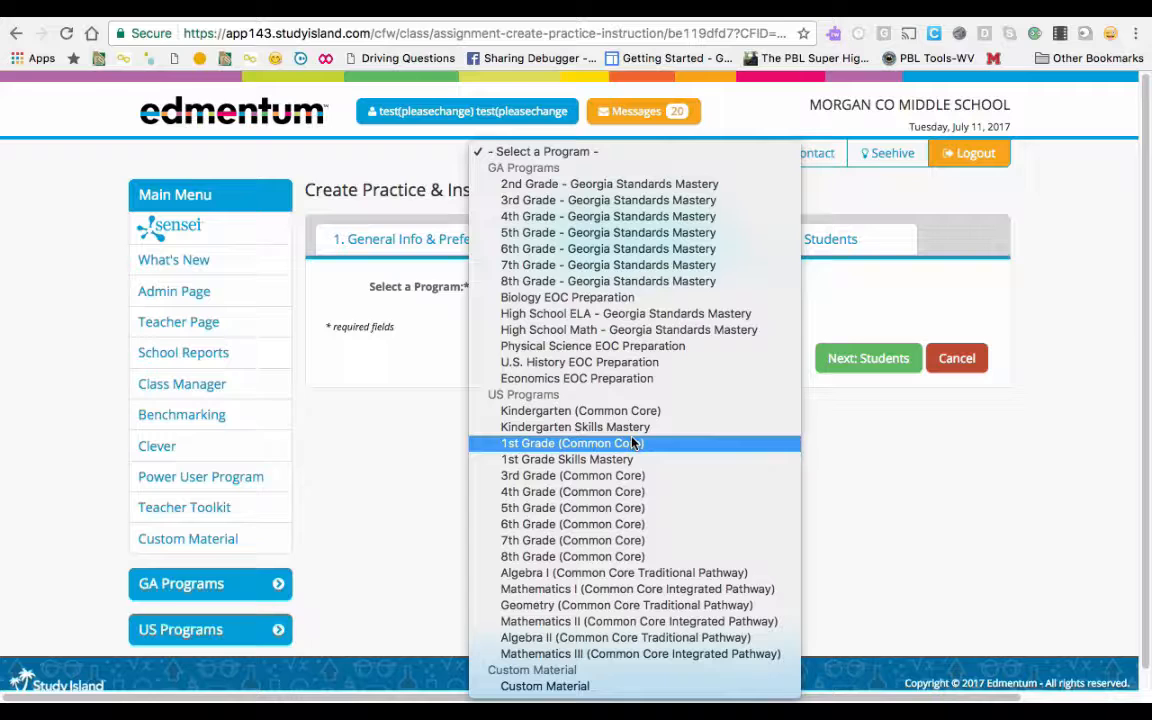
left_click(617, 250)
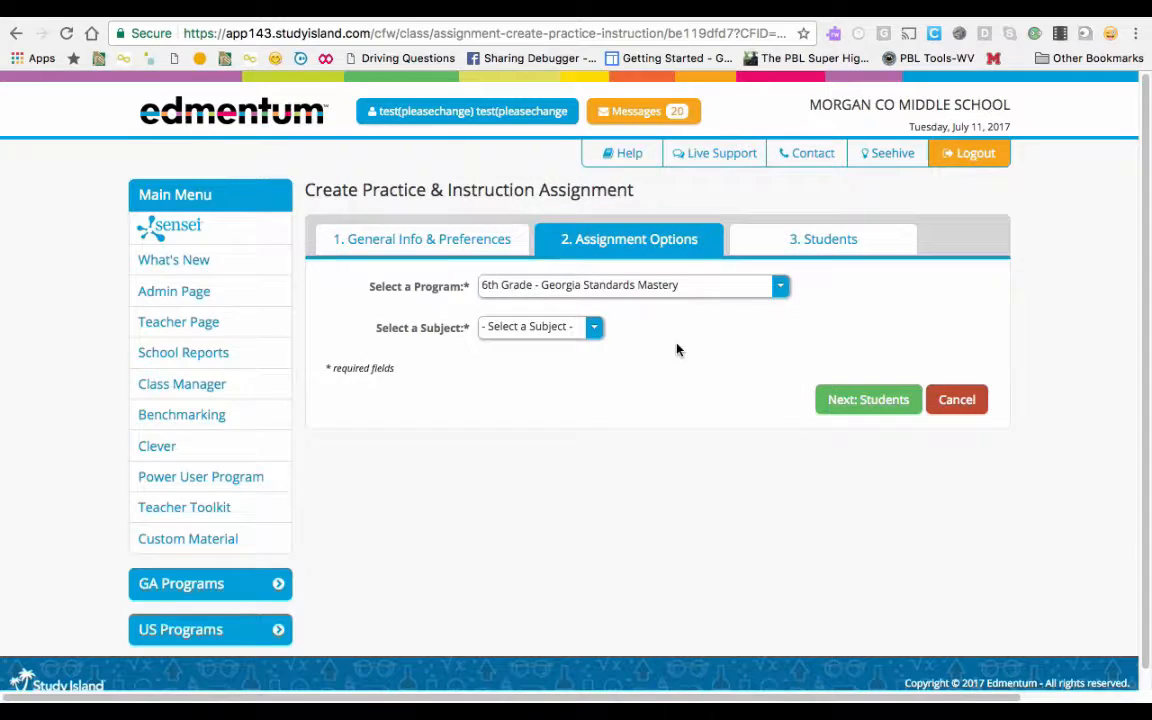
left_click(590, 327)
left_click(584, 342)
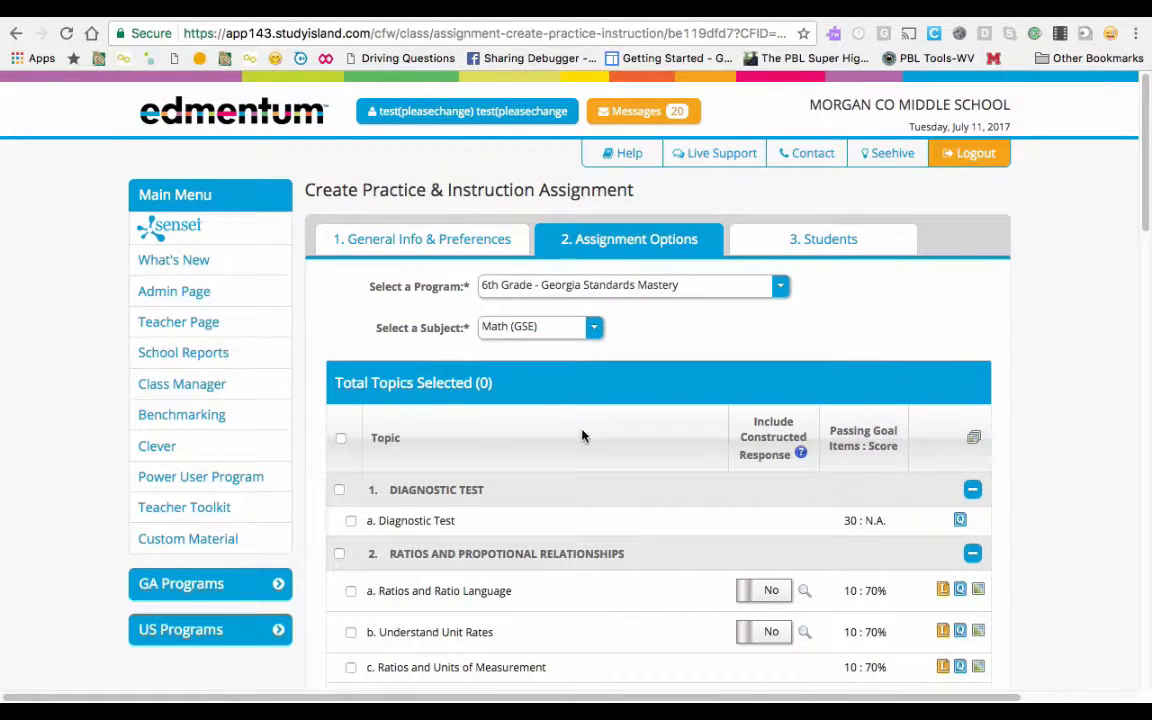
Include the Ratios and Ratio Language topic in the assignment and continue to student selection
scroll(581, 432, "down", 3)
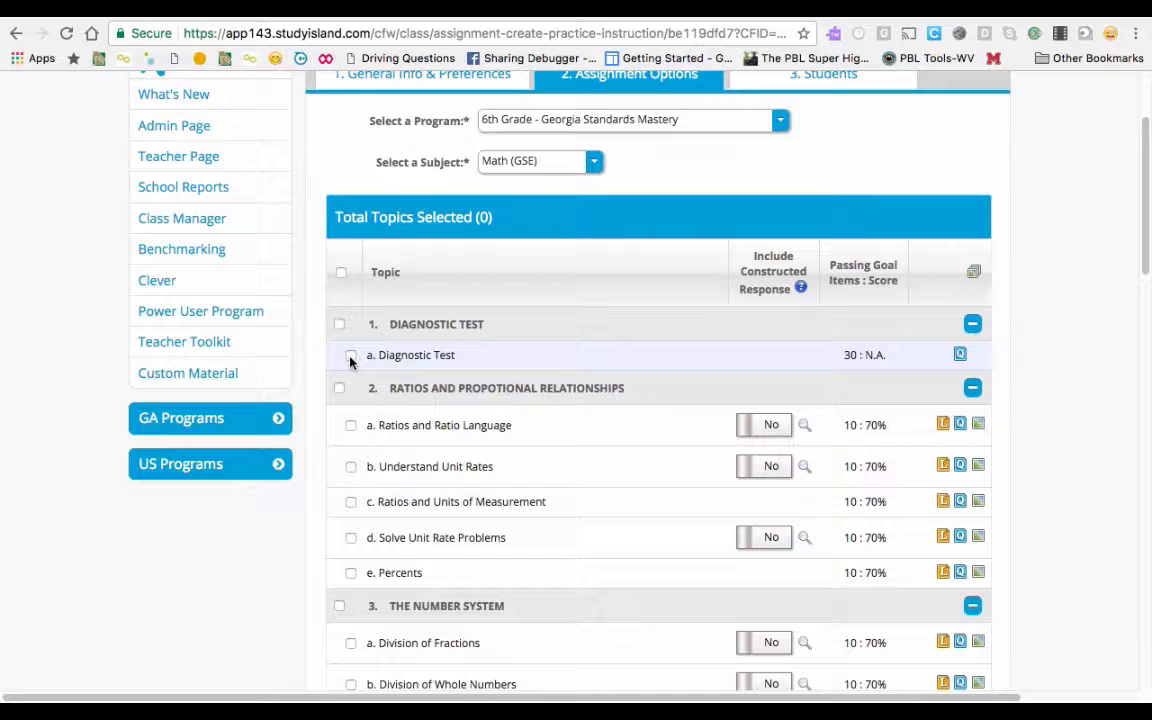
scroll(495, 415, "down", 2)
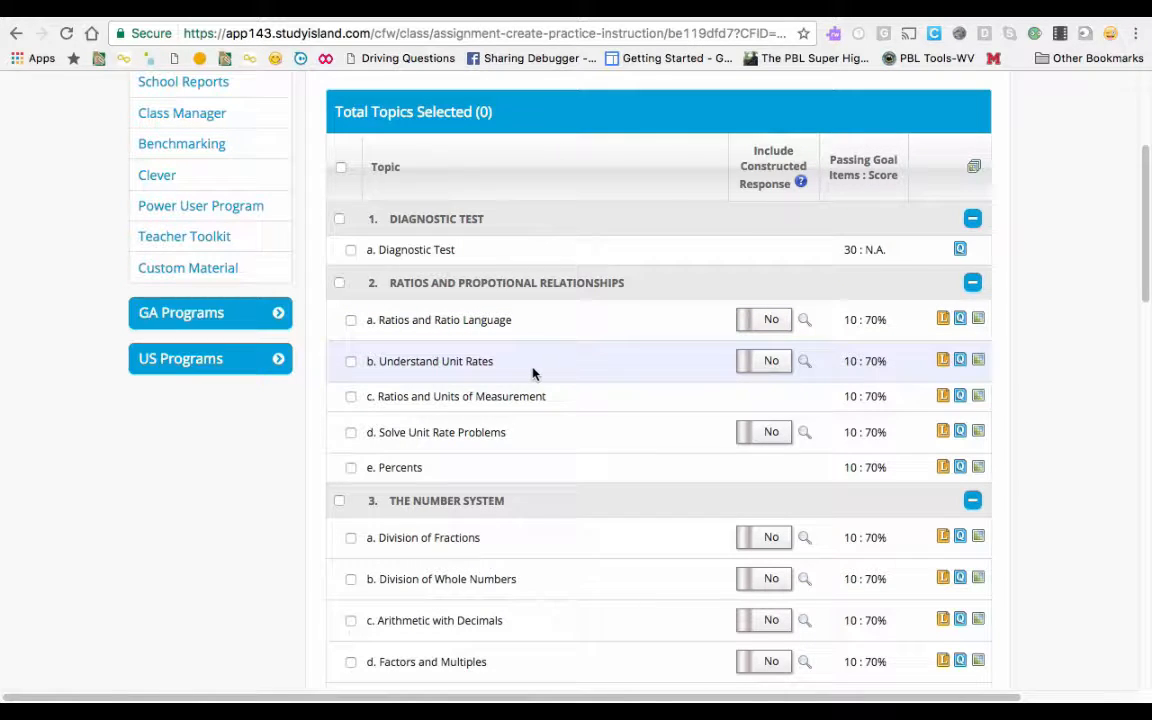
left_click(351, 320)
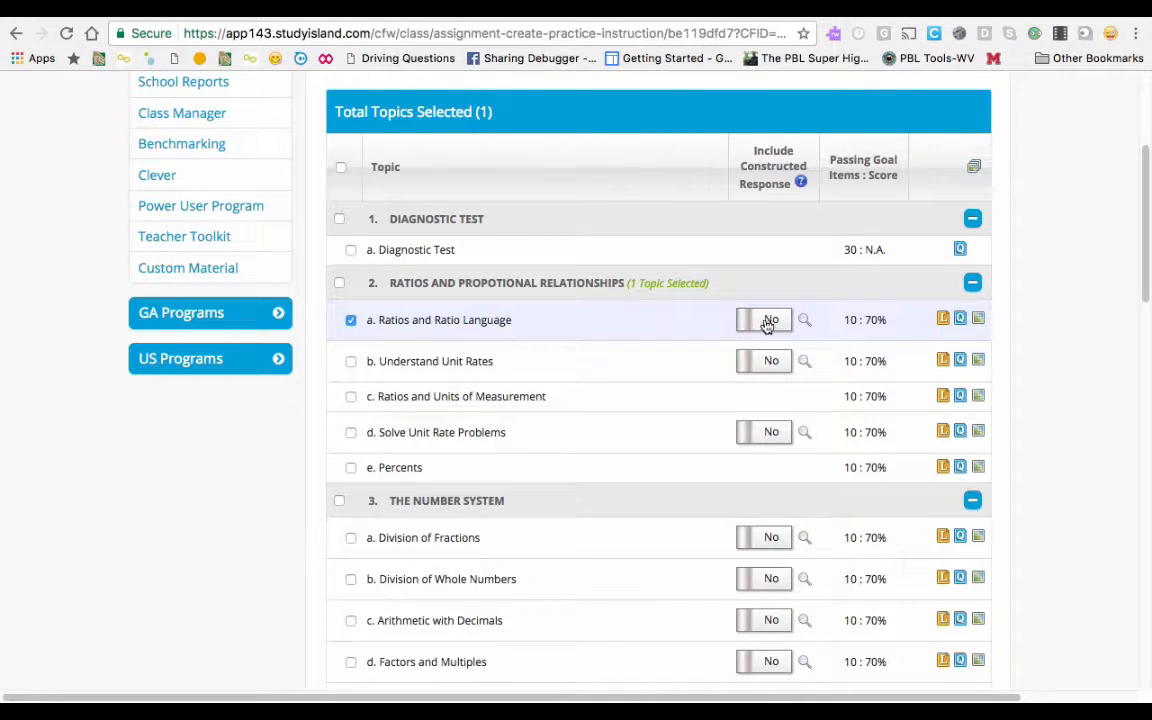
scroll(767, 328, "up", 1)
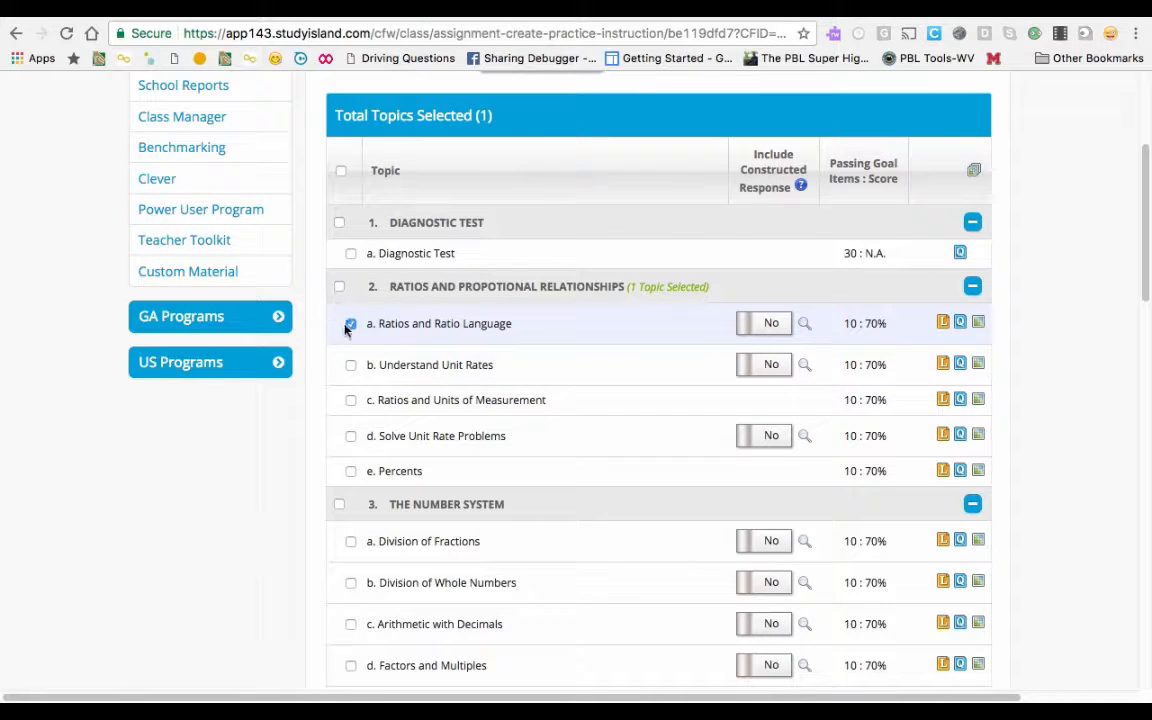
scroll(553, 378, "down", 15)
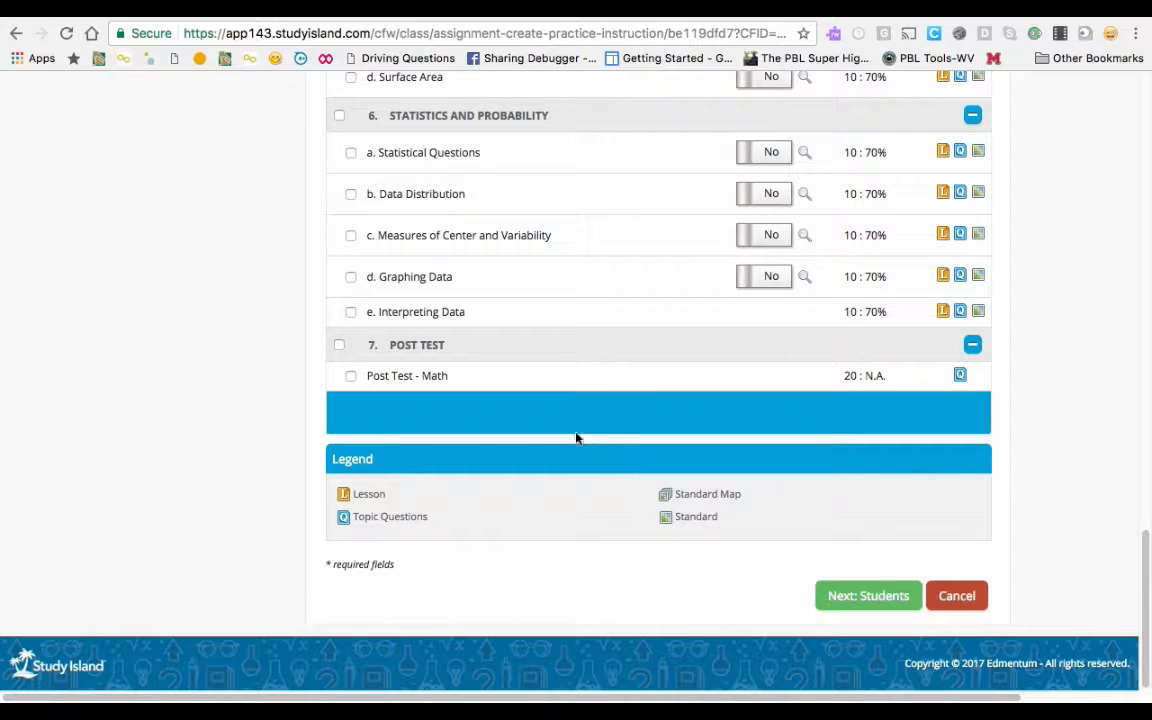
left_click(868, 600)
Look through the student groups without changing the selection, and save the assignment
scroll(690, 478, "down", 2)
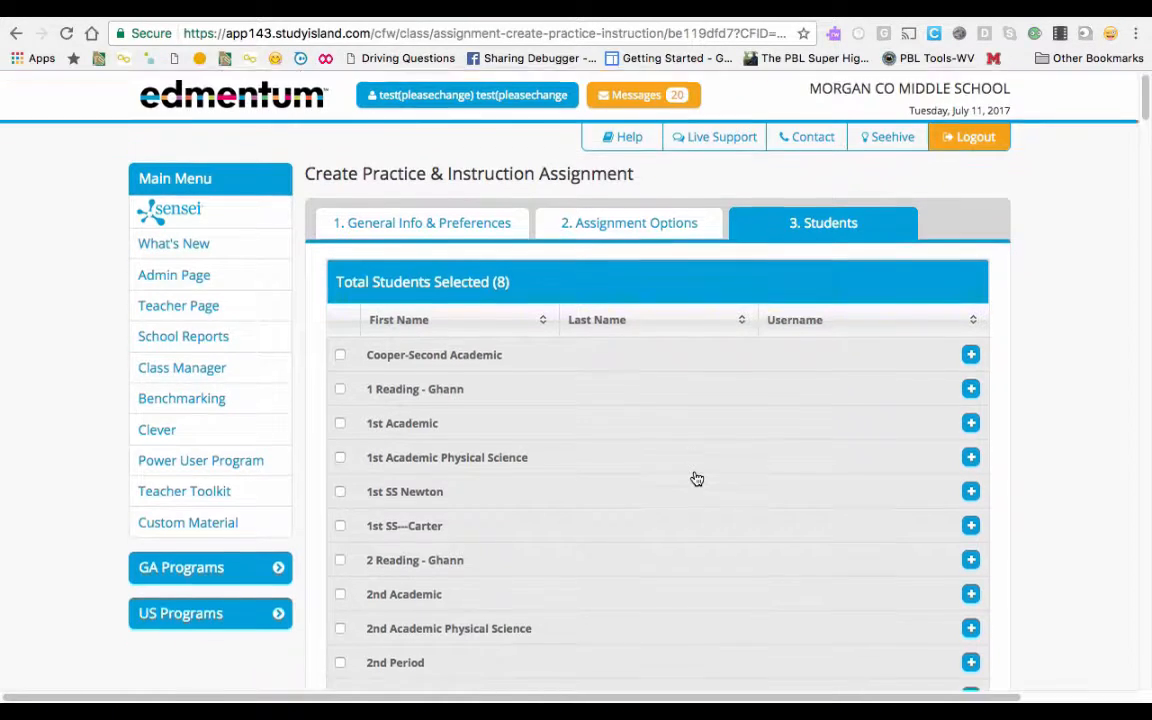
scroll(650, 430, "down", 3)
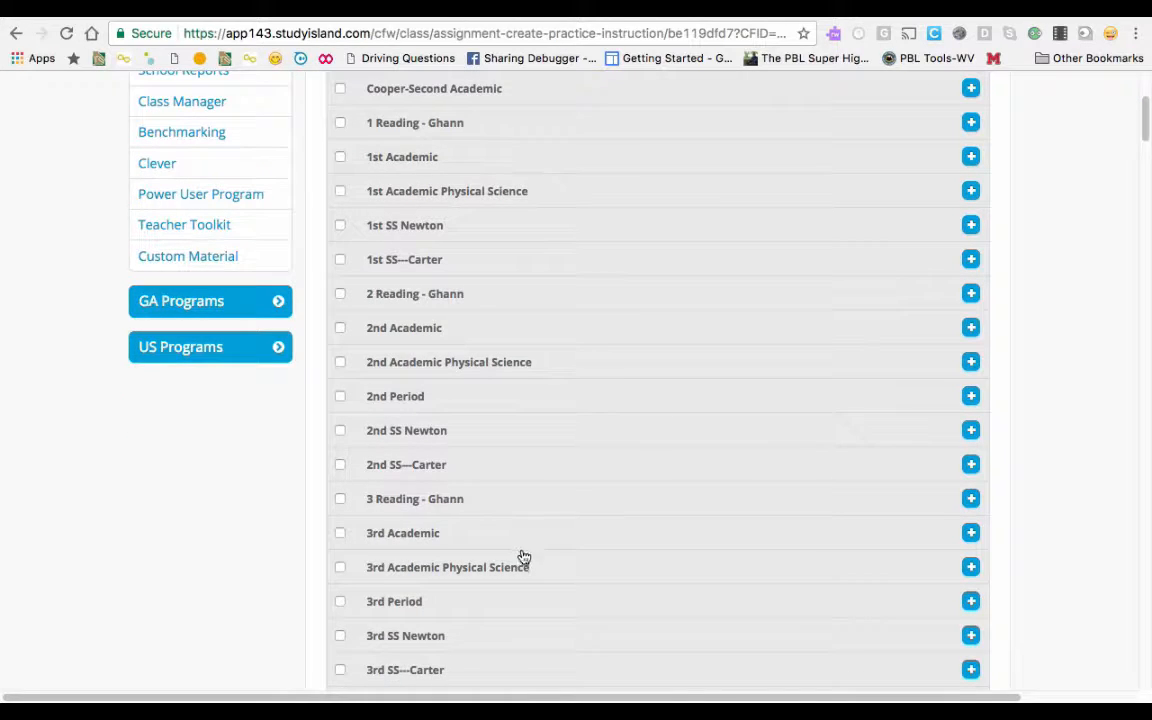
scroll(522, 550, "down", 3)
scroll(476, 456, "up", 5)
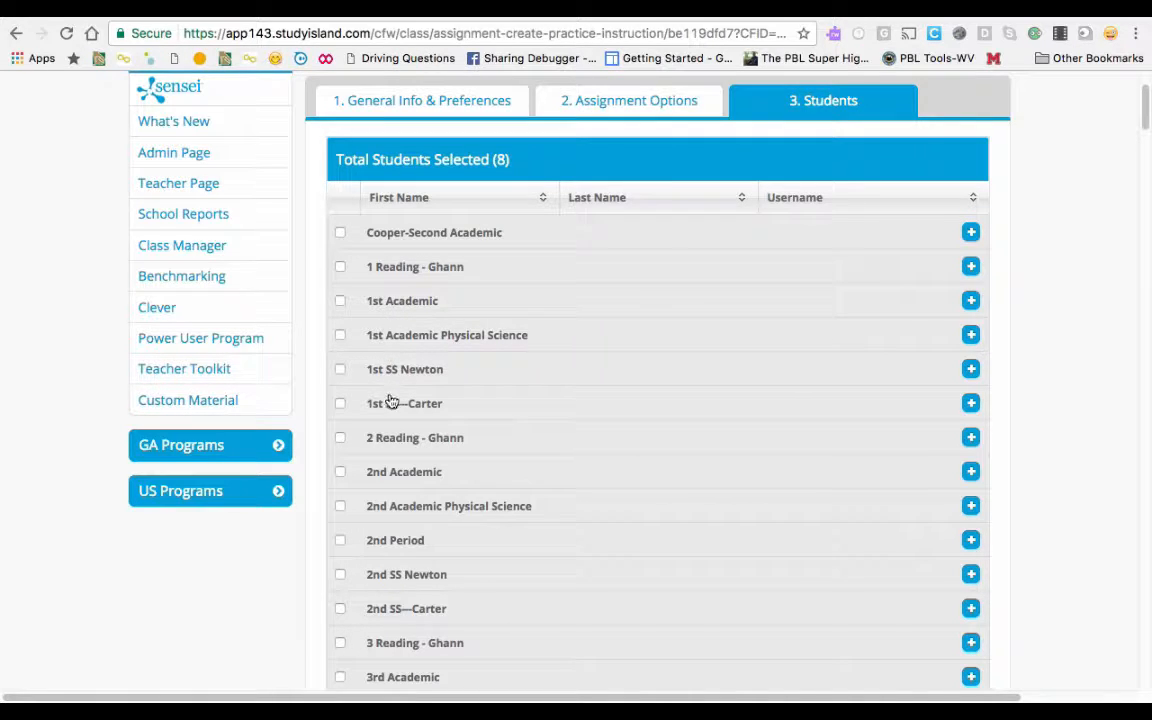
scroll(388, 405, "down", 3)
scroll(396, 431, "down", 10)
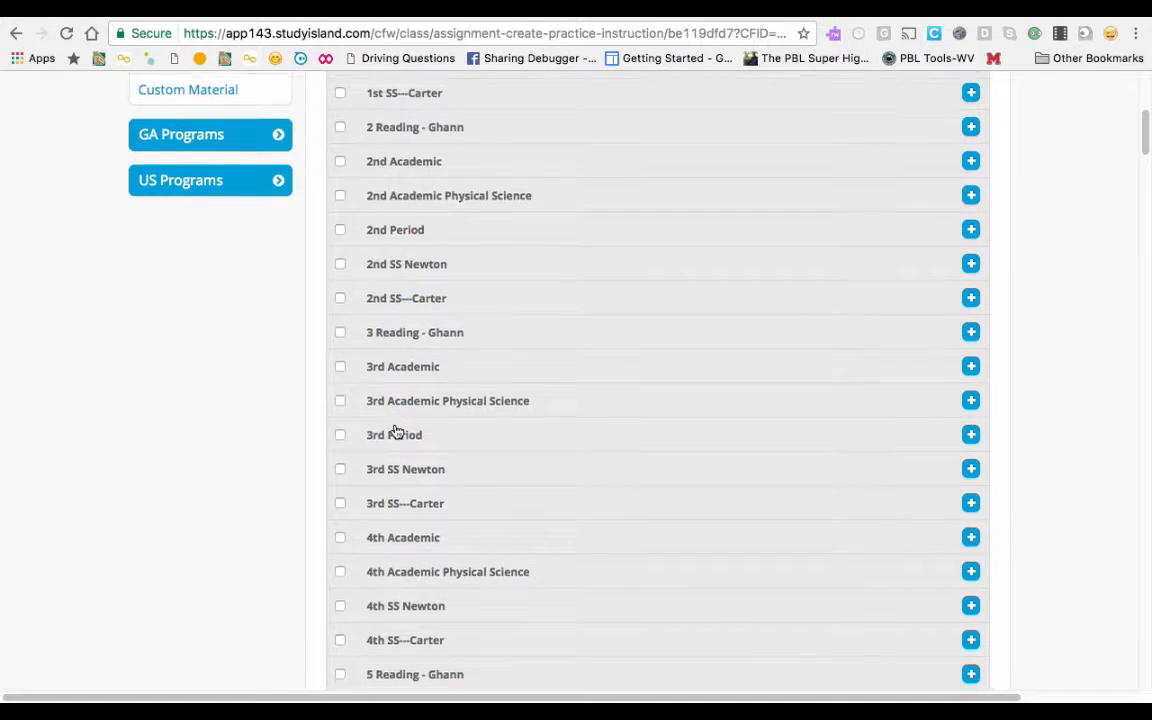
scroll(700, 481, "down", 12)
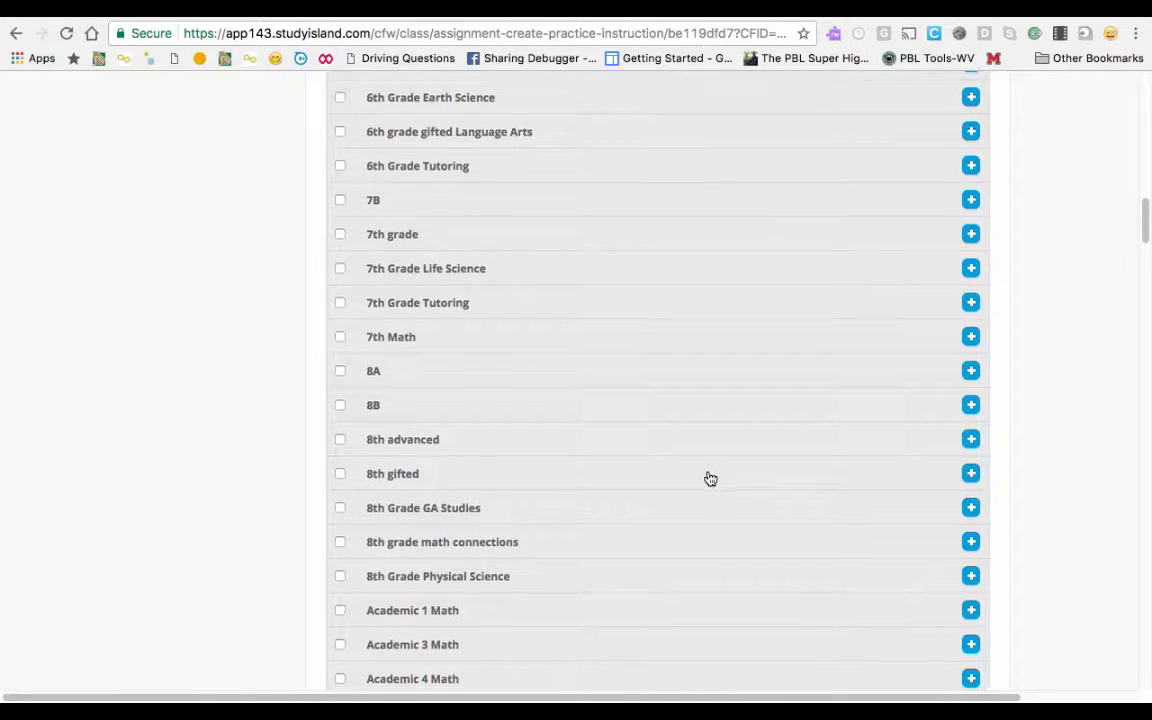
scroll(1104, 584, "down", 20)
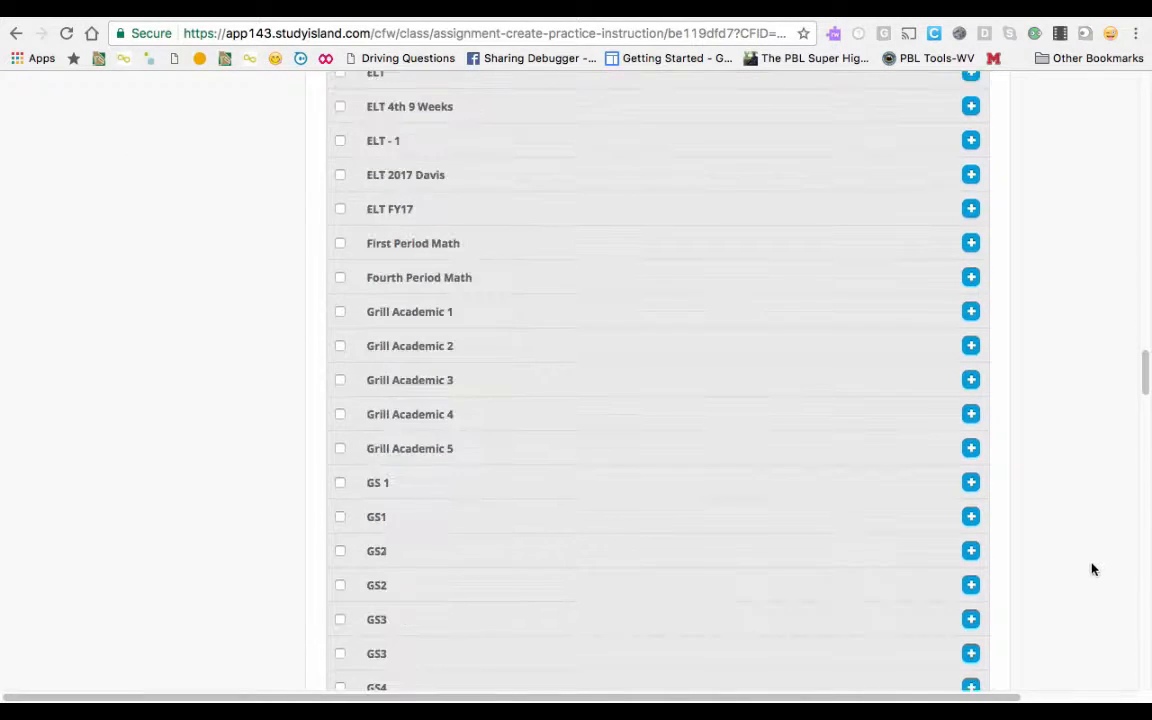
scroll(1086, 566, "down", 20)
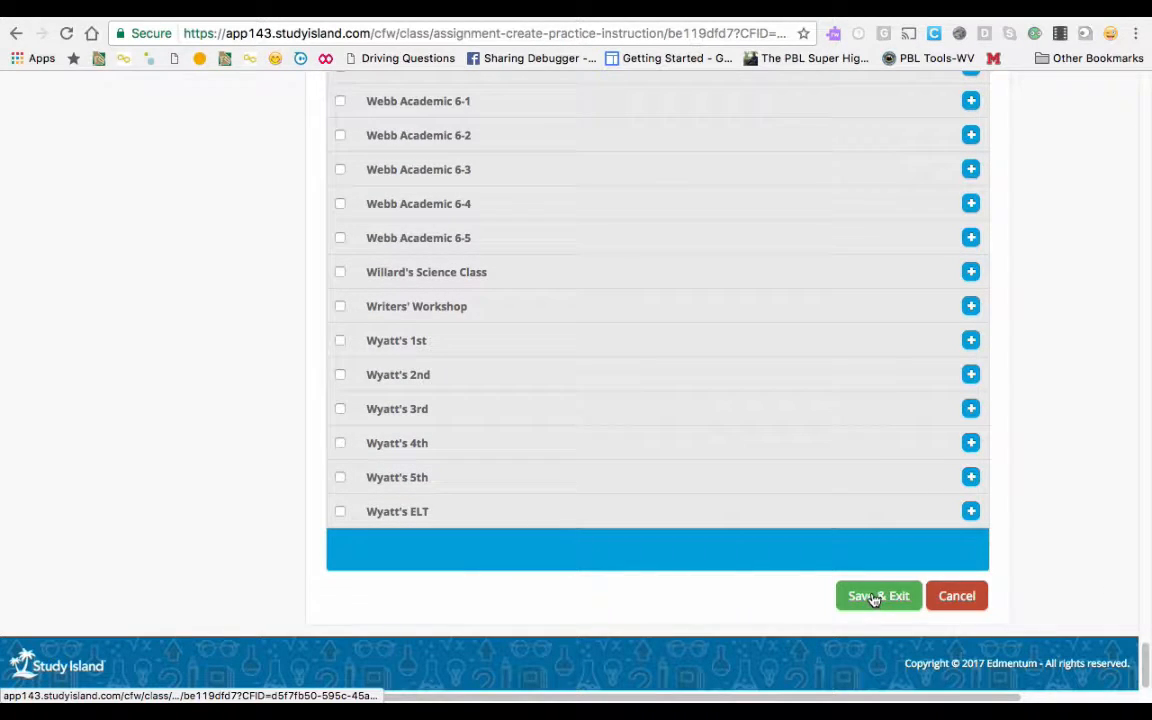
left_click(876, 594)
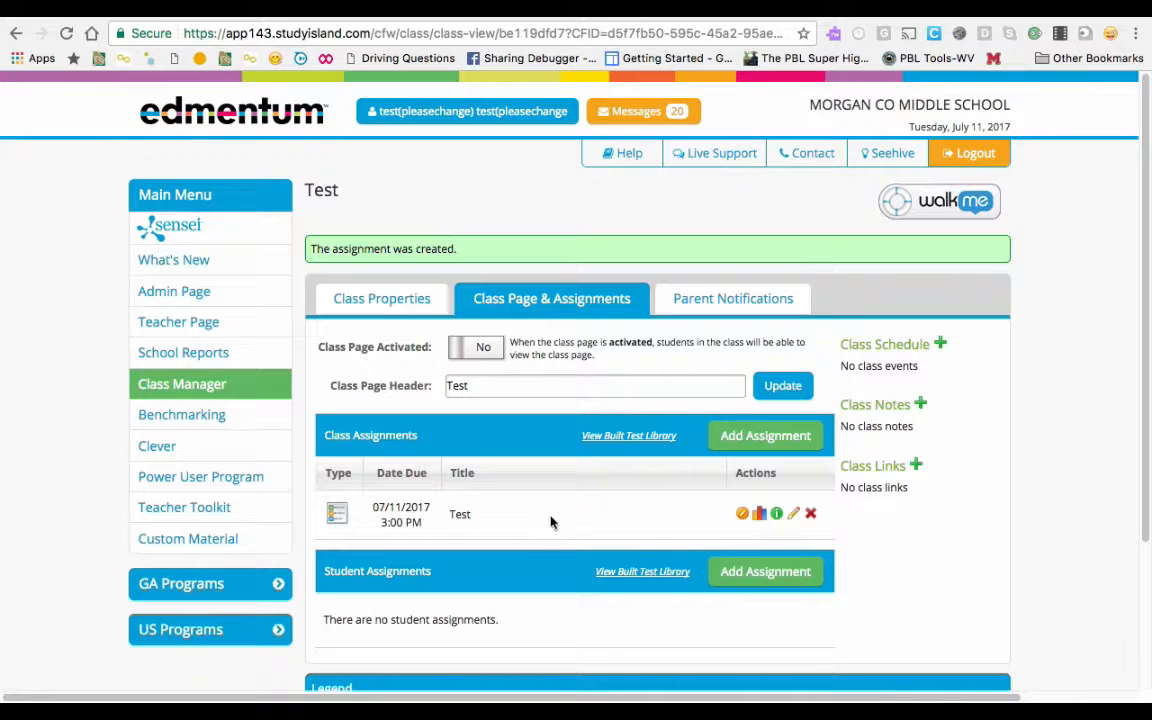
Activate the class page for the Test class and check the legend of assignment actions
scroll(555, 568, "down", 2)
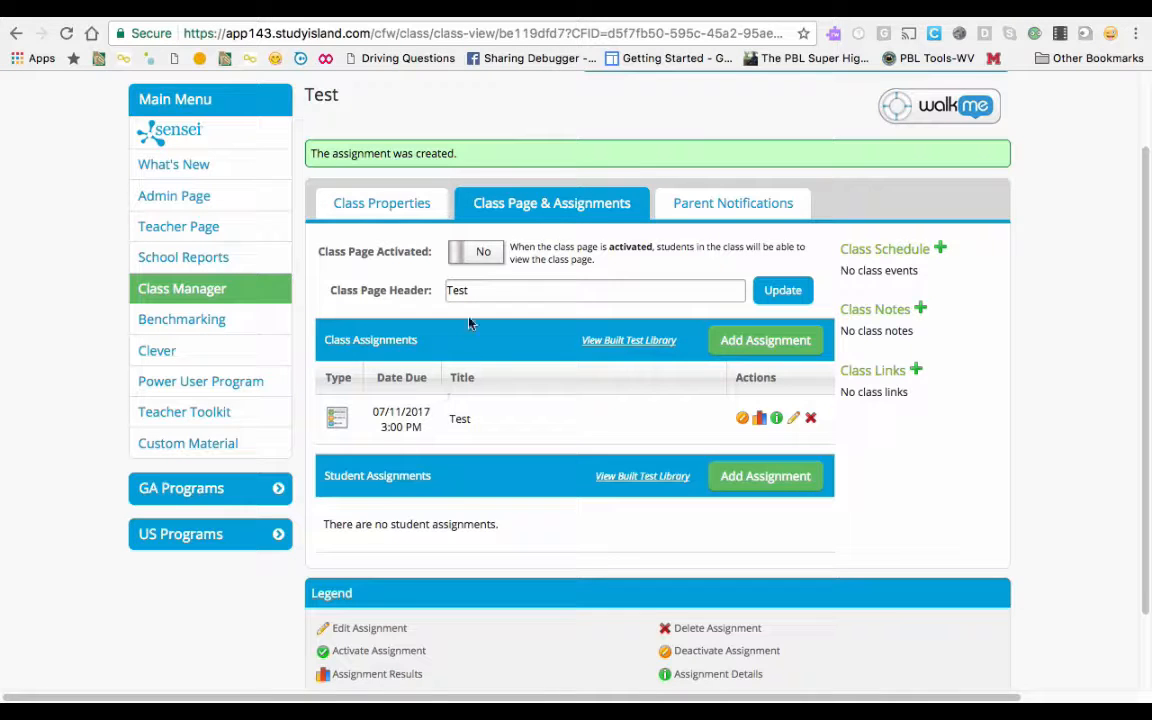
left_click(500, 258)
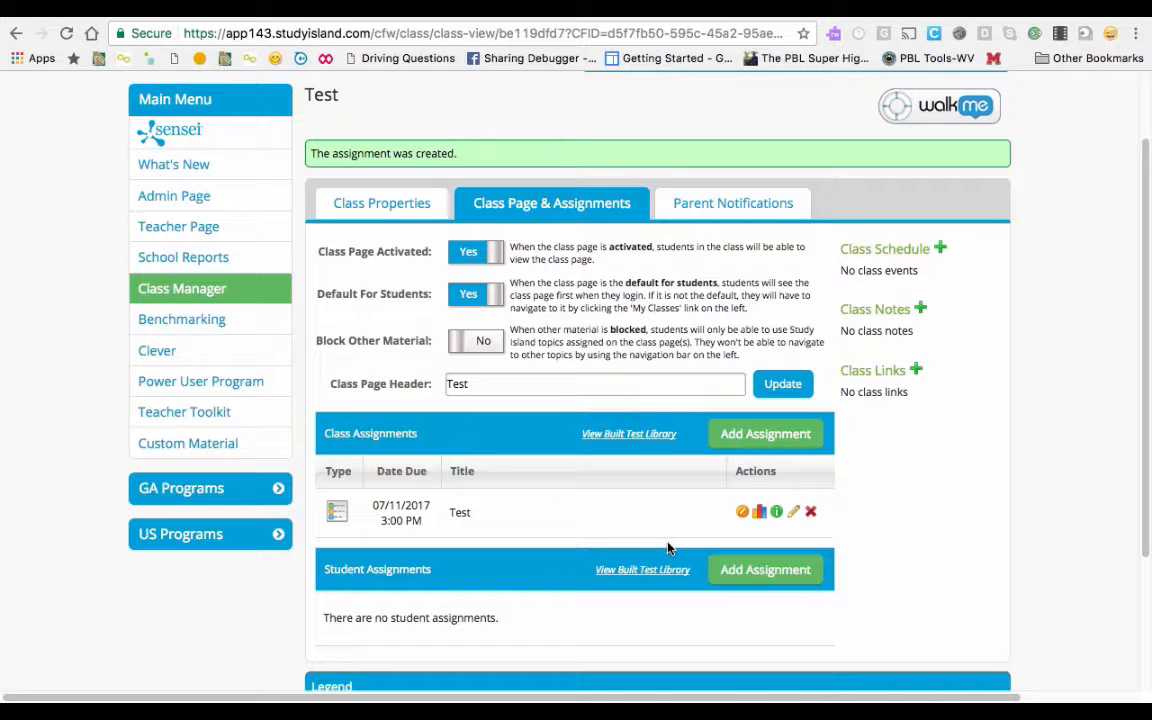
scroll(668, 548, "down", 3)
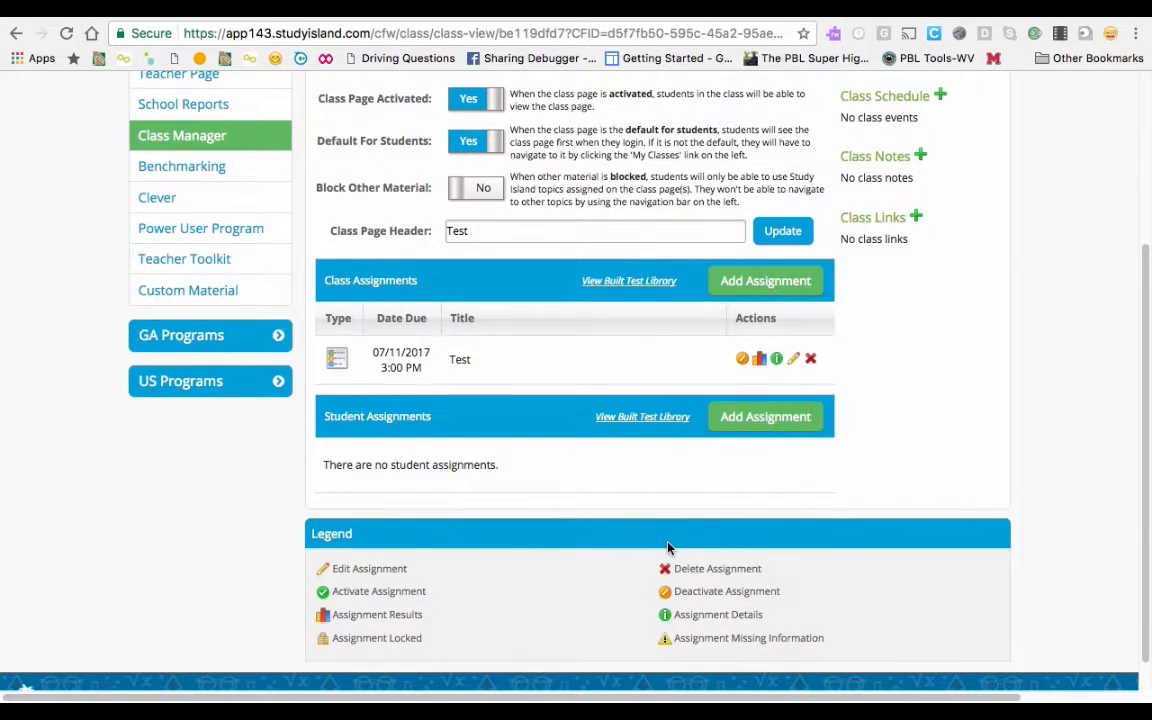
scroll(668, 548, "down", 1)
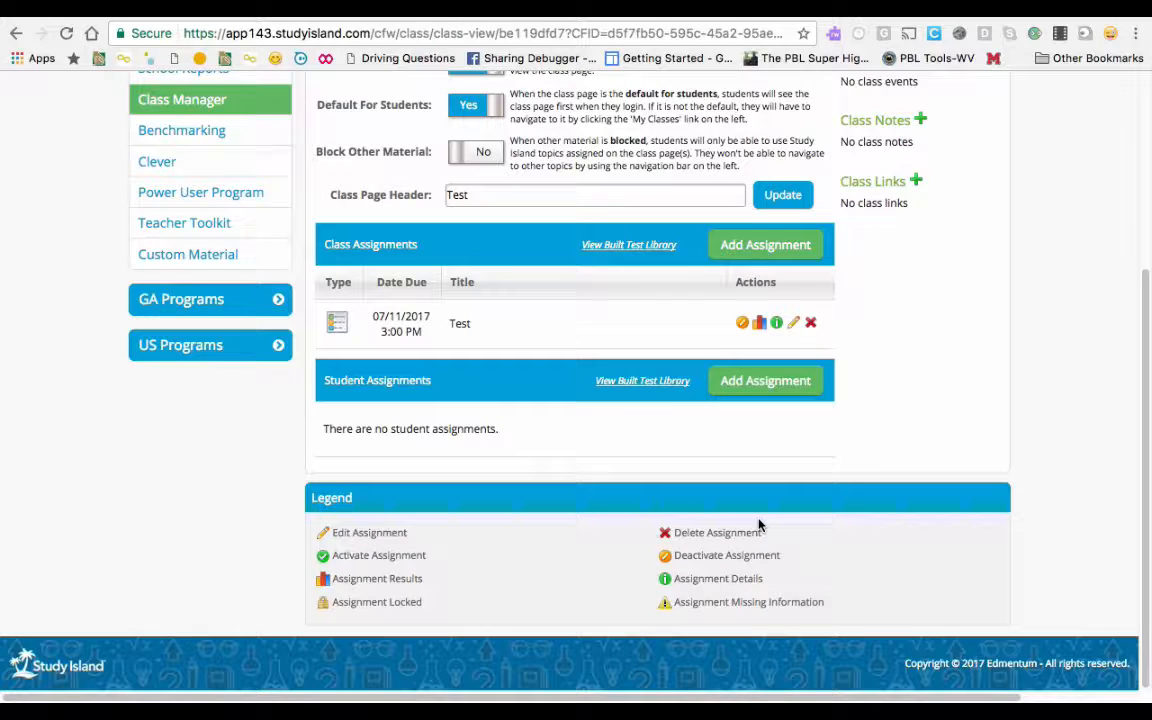
scroll(758, 524, "up", 6)
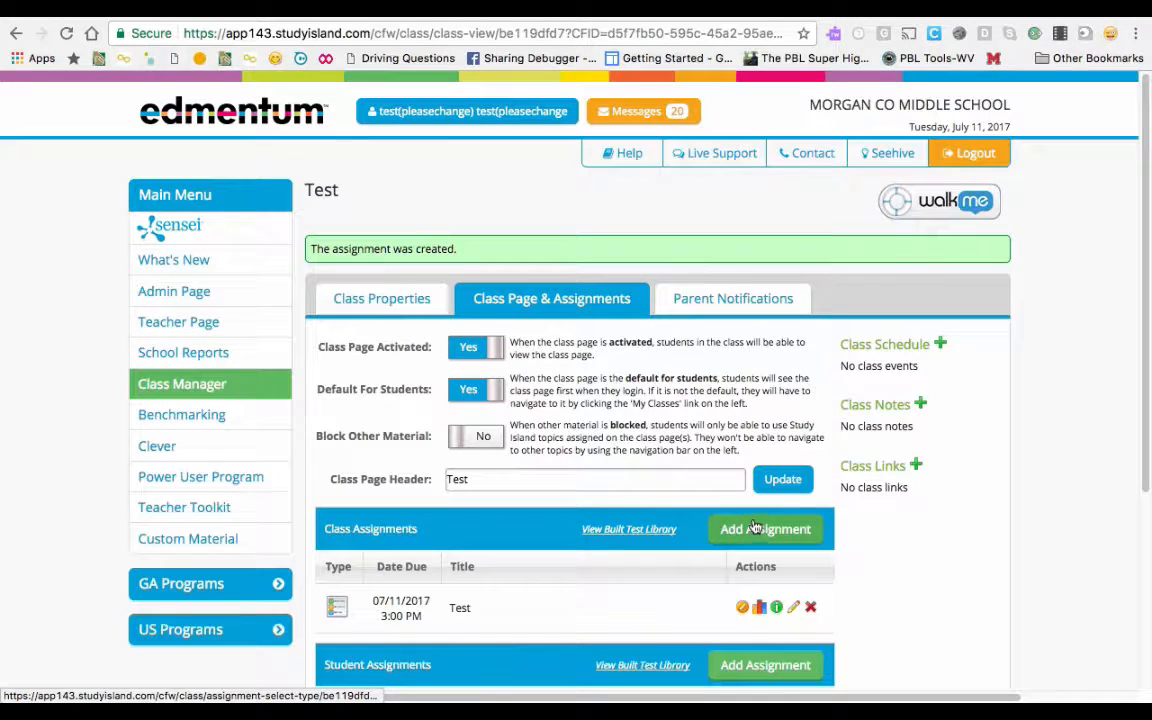
Review the Test class's parent notification schedule, parent groups and list of parents
left_click(712, 299)
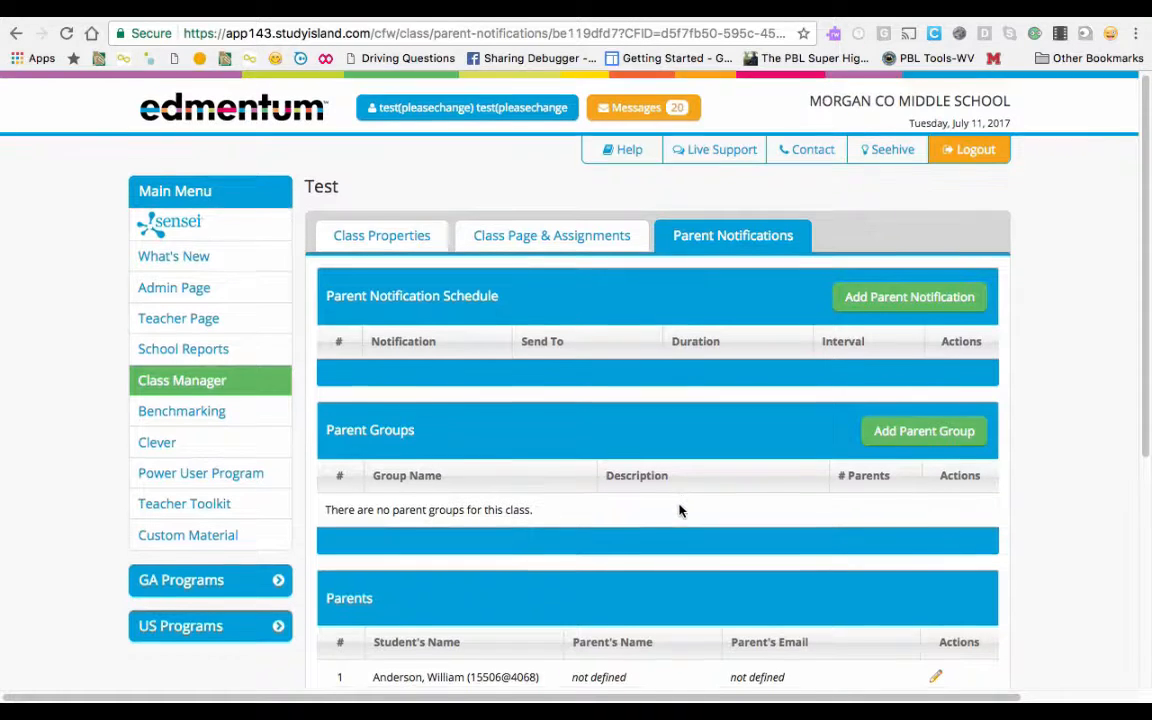
scroll(679, 511, "down", 4)
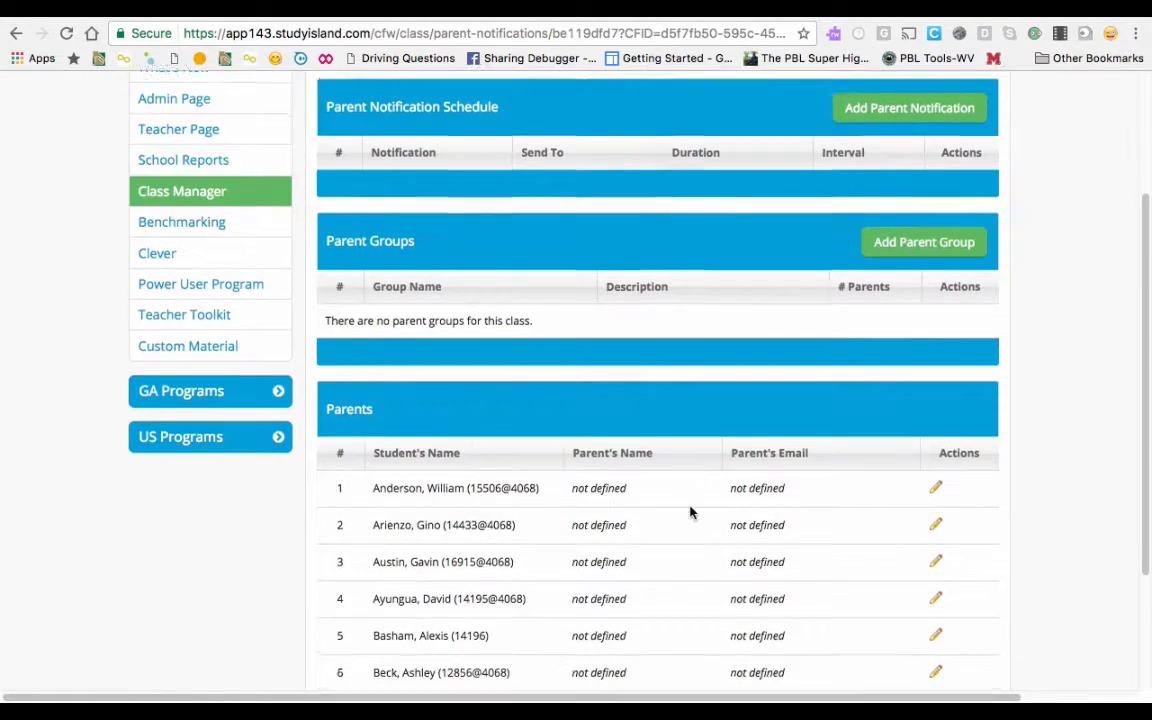
scroll(690, 512, "down", 3)
scroll(694, 514, "up", 6)
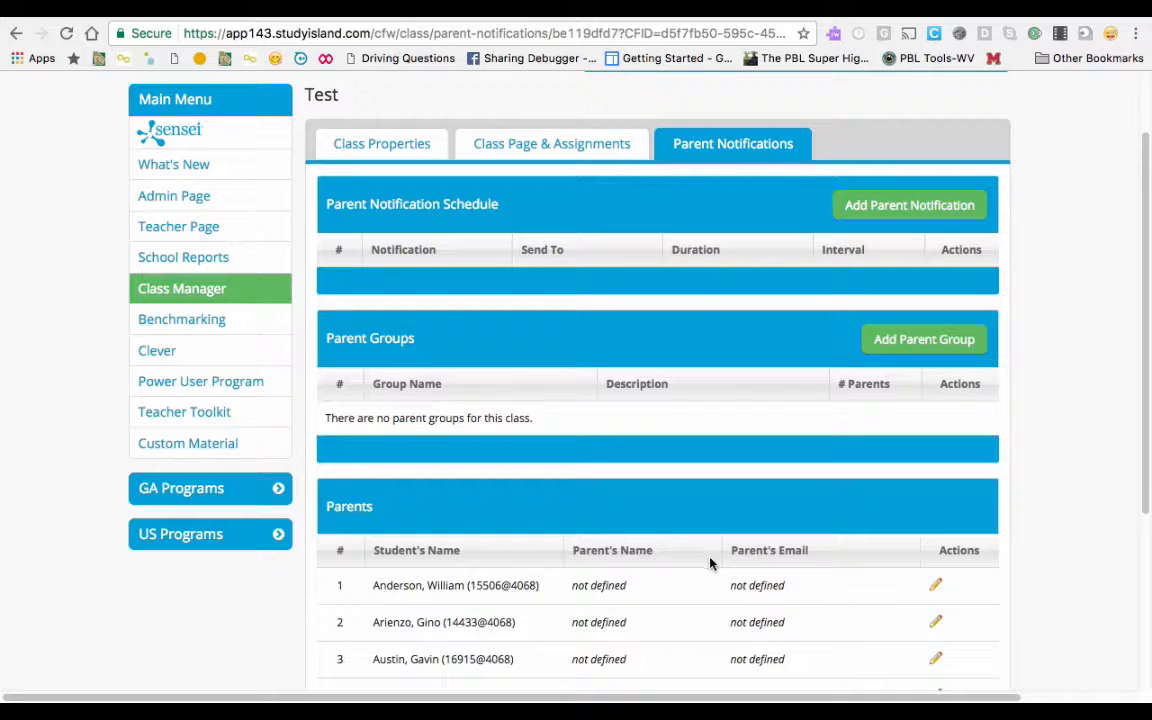
scroll(688, 571, "up", 1)
scroll(688, 571, "up", 2)
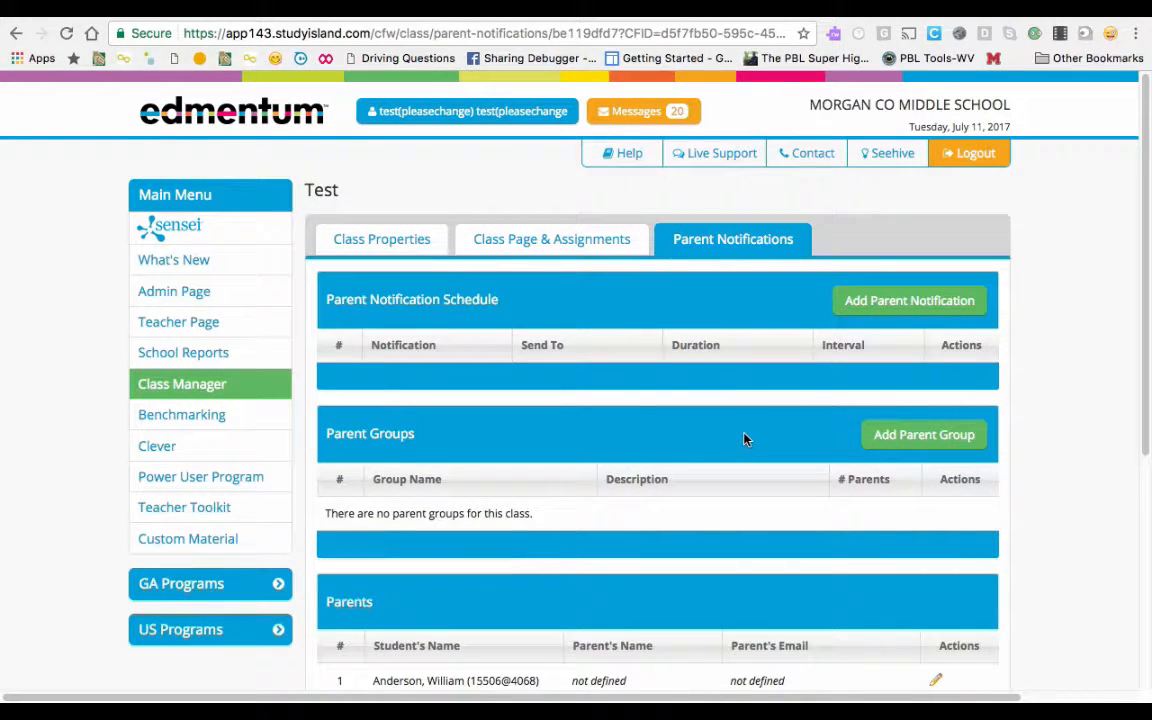
Return to the class manager, reopen the Test class, and review its class page settings and assignments
left_click(182, 414)
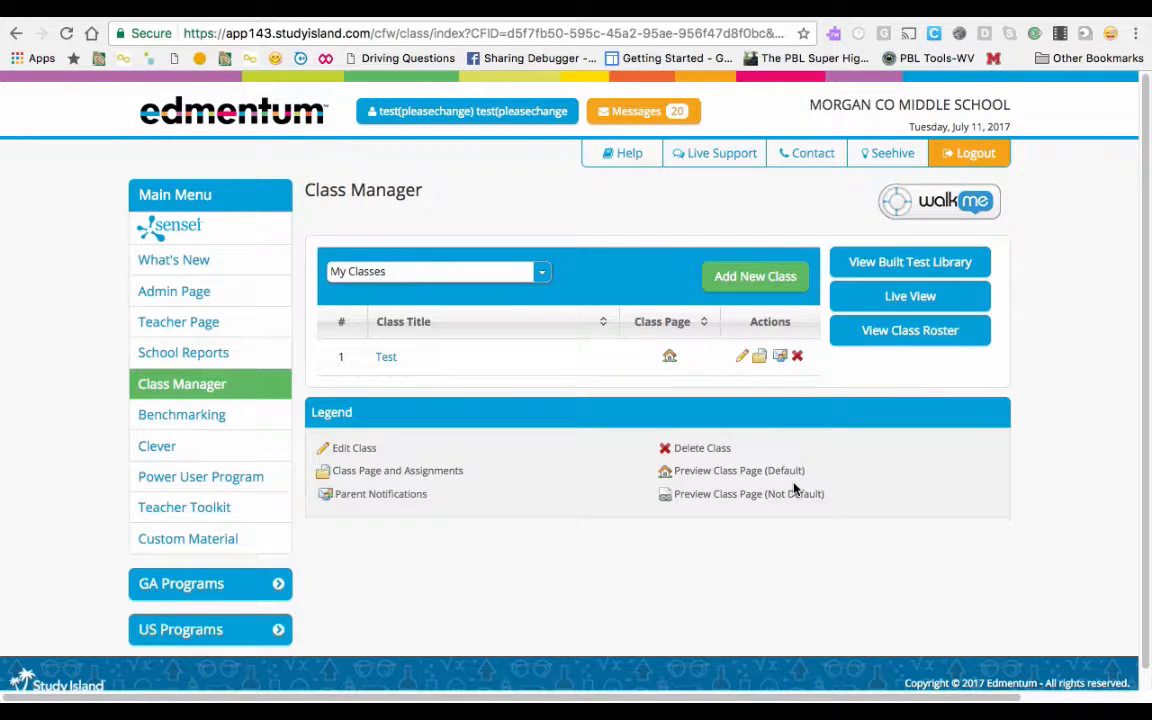
left_click(389, 358)
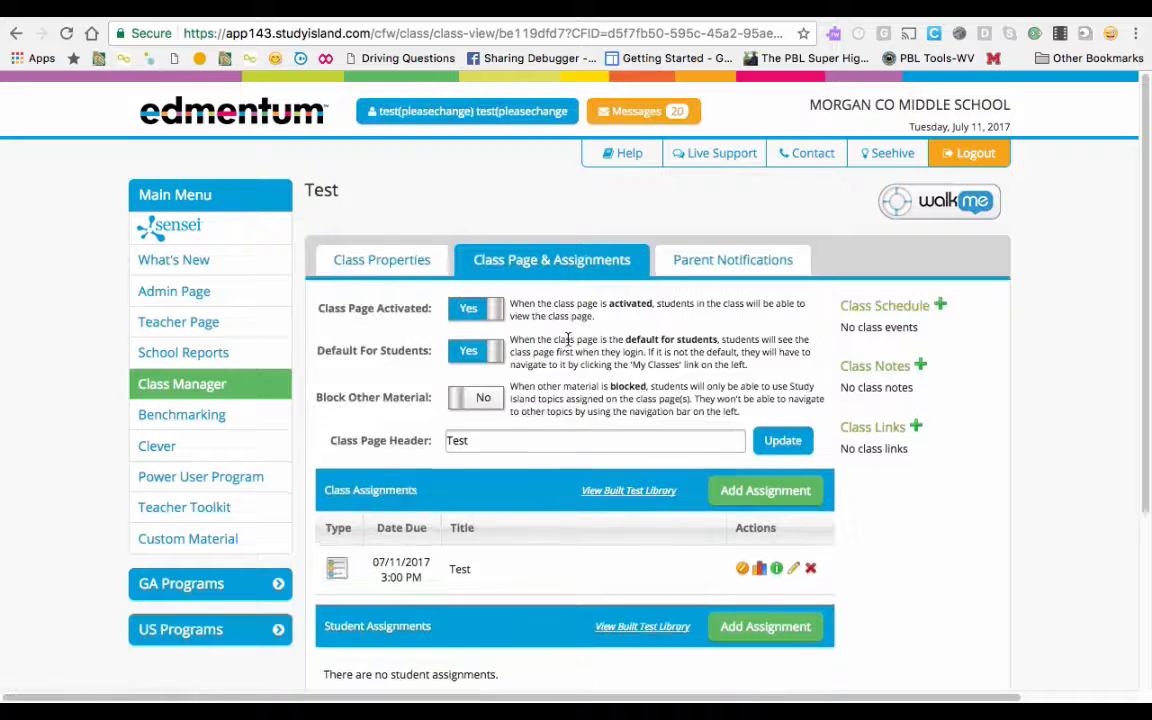
scroll(608, 404, "down", 3)
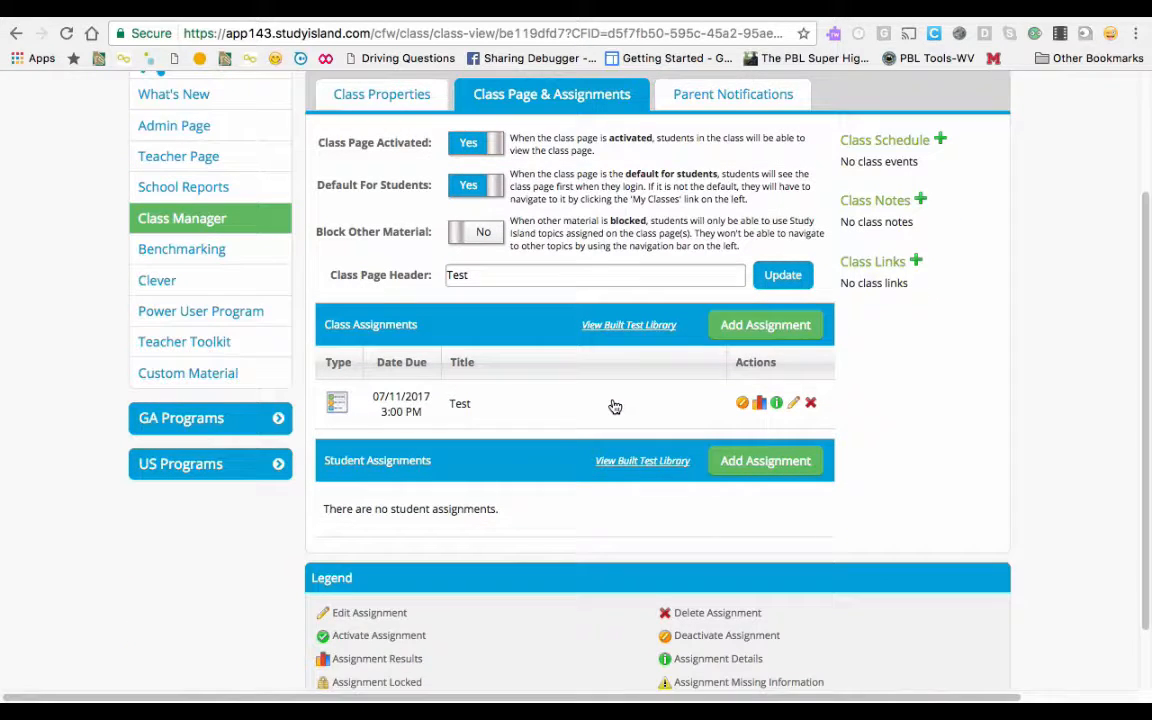
scroll(615, 404, "down", 2)
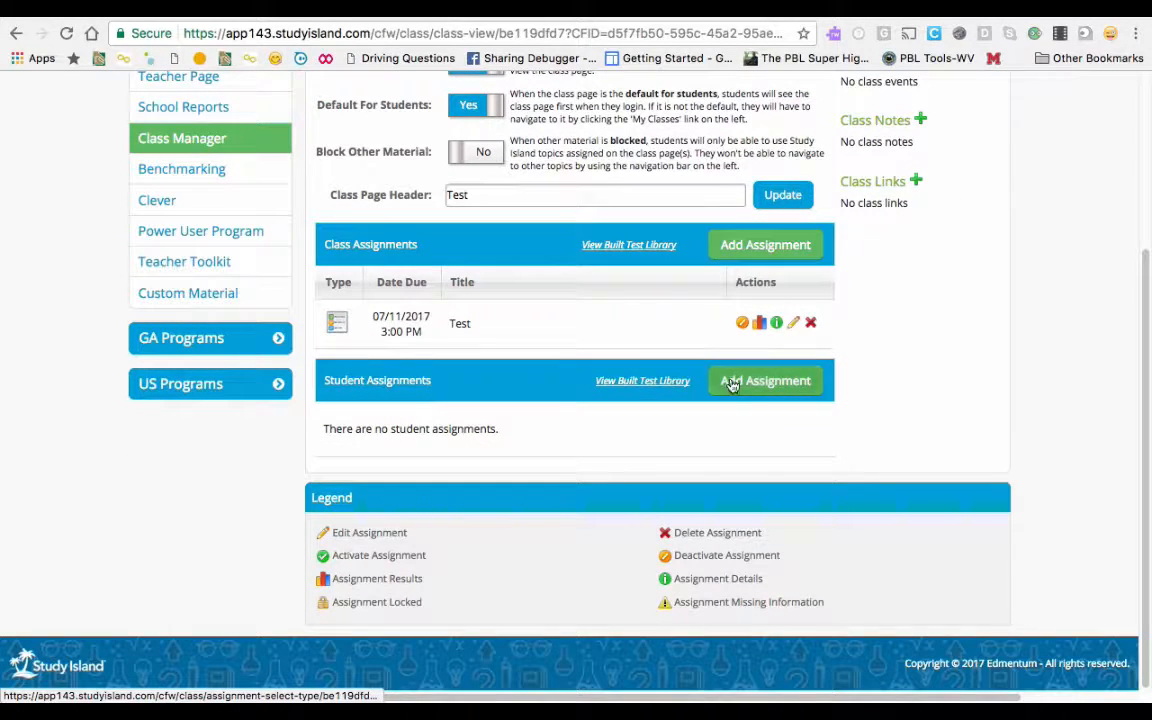
scroll(600, 340, "up", 2)
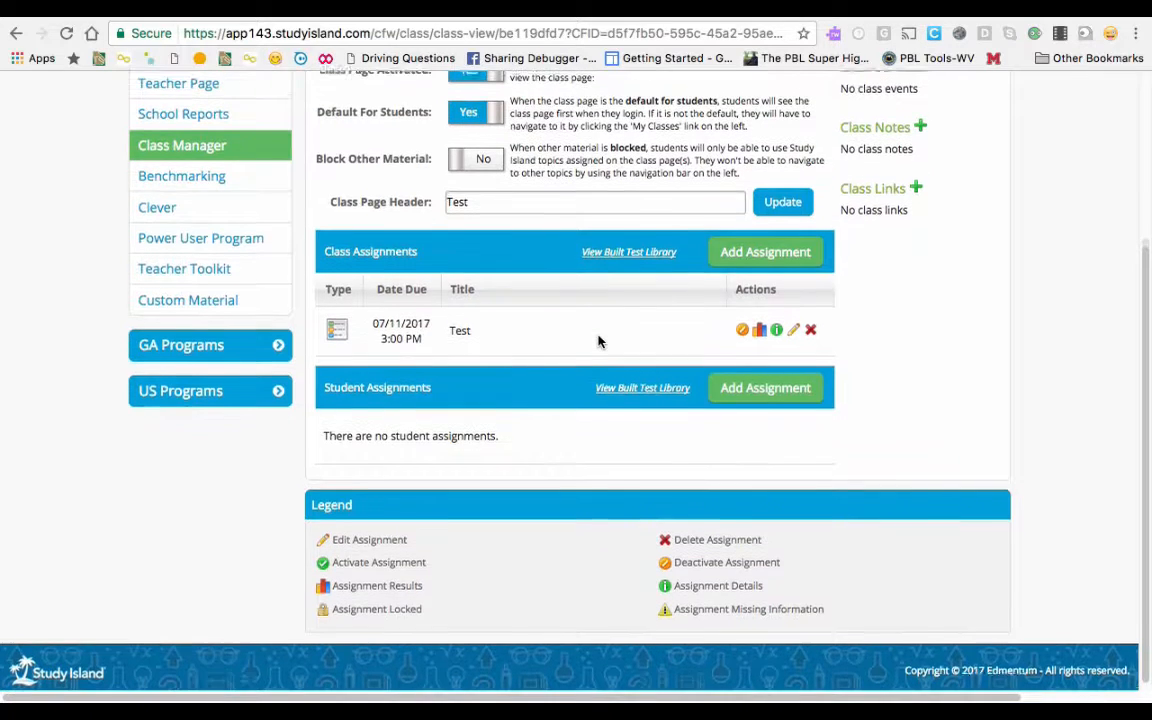
scroll(603, 333, "up", 3)
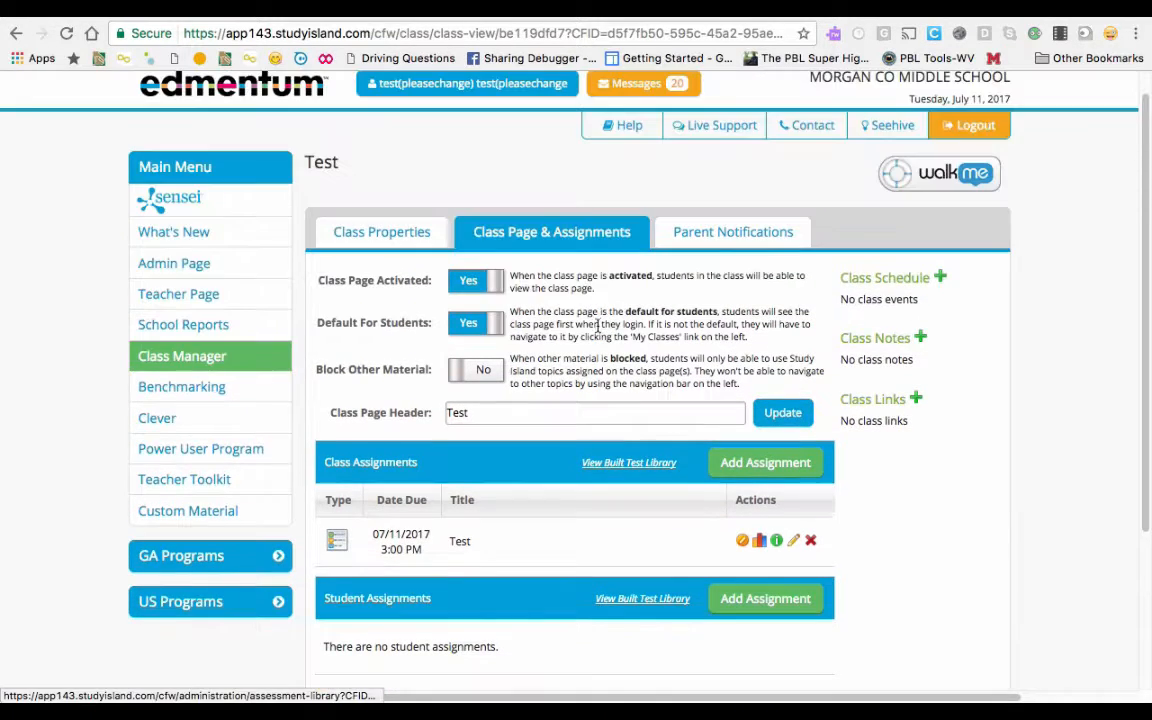
Review the Test class's properties, including its owner, co-owners, preference override and selected students
left_click(388, 240)
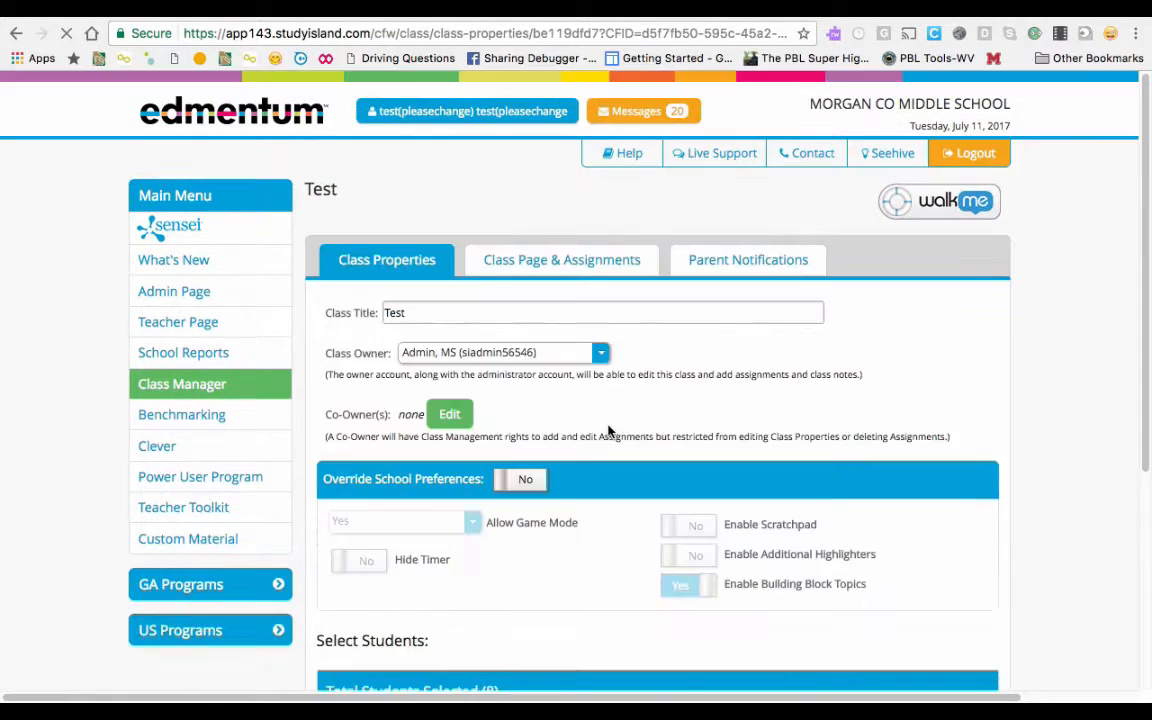
scroll(607, 430, "down", 3)
scroll(607, 430, "down", 2)
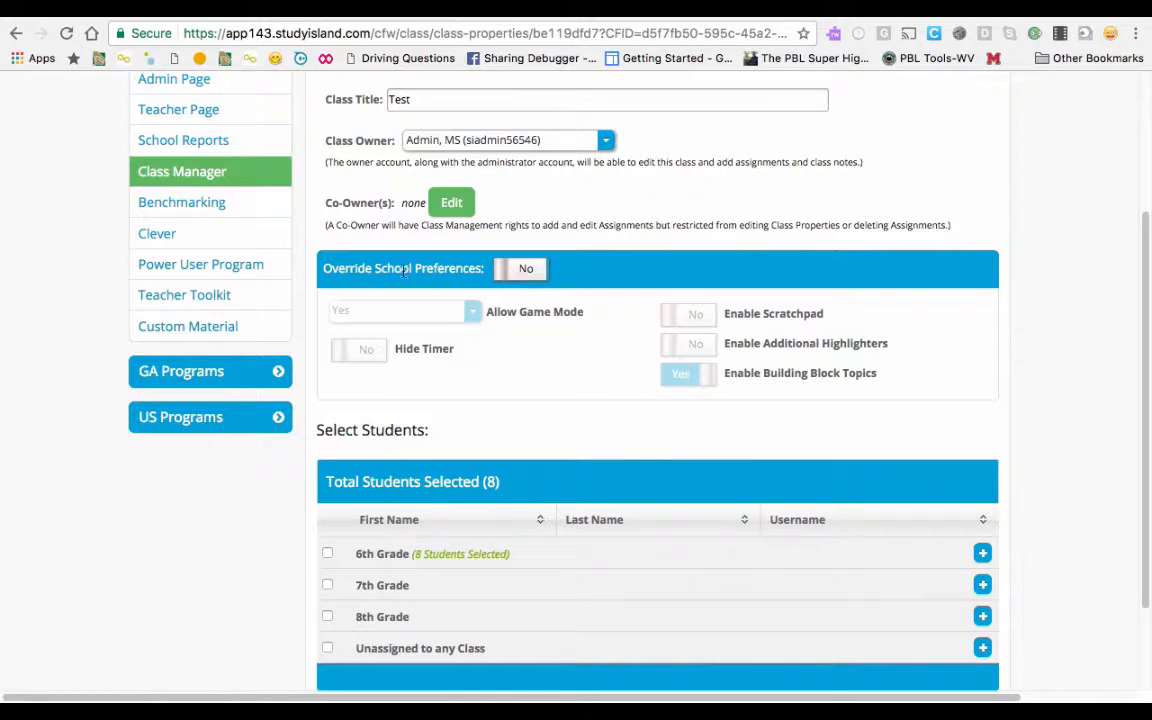
scroll(568, 422, "up", 5)
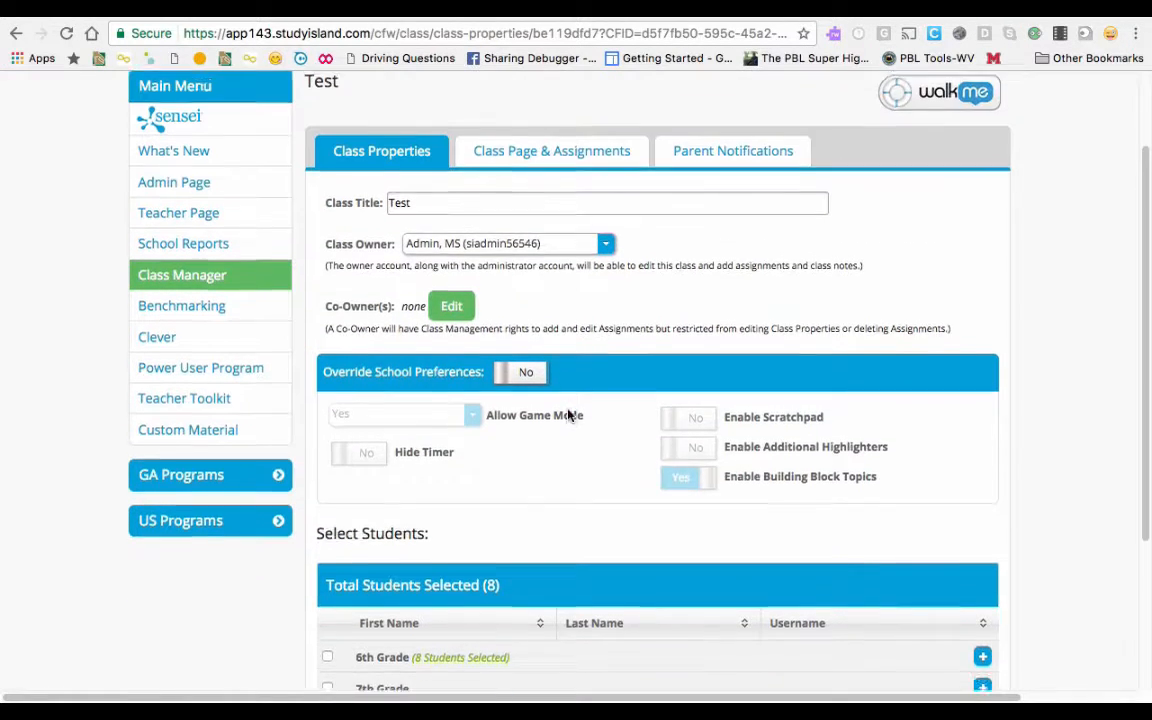